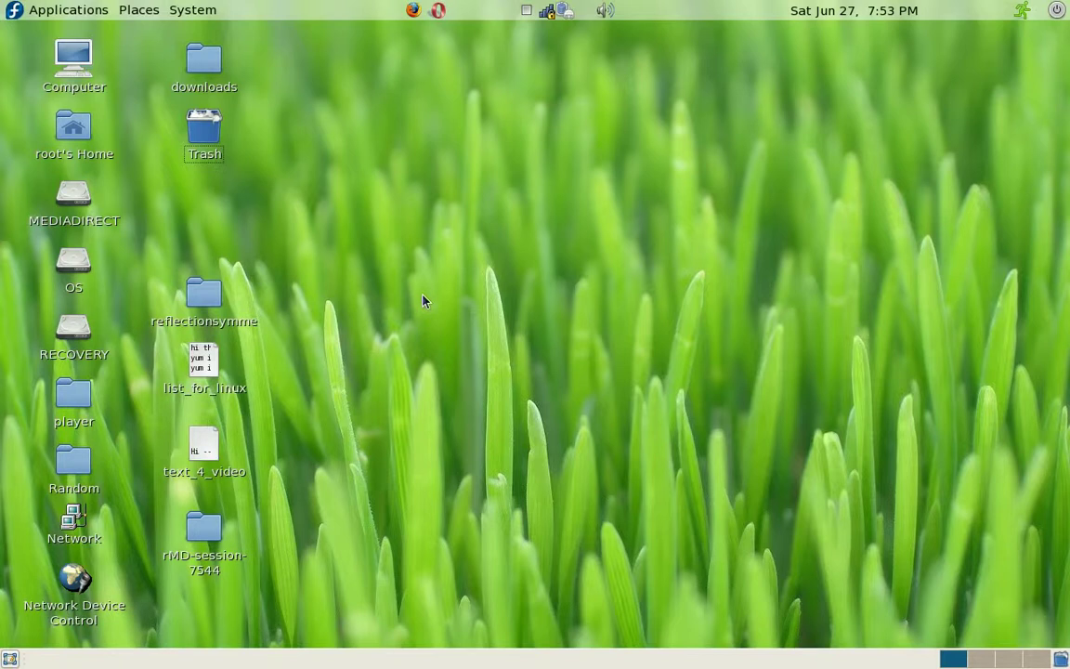
Step: Launch Firefox from the top panel
{"action": "left_click", "coordinate": [413, 11]}
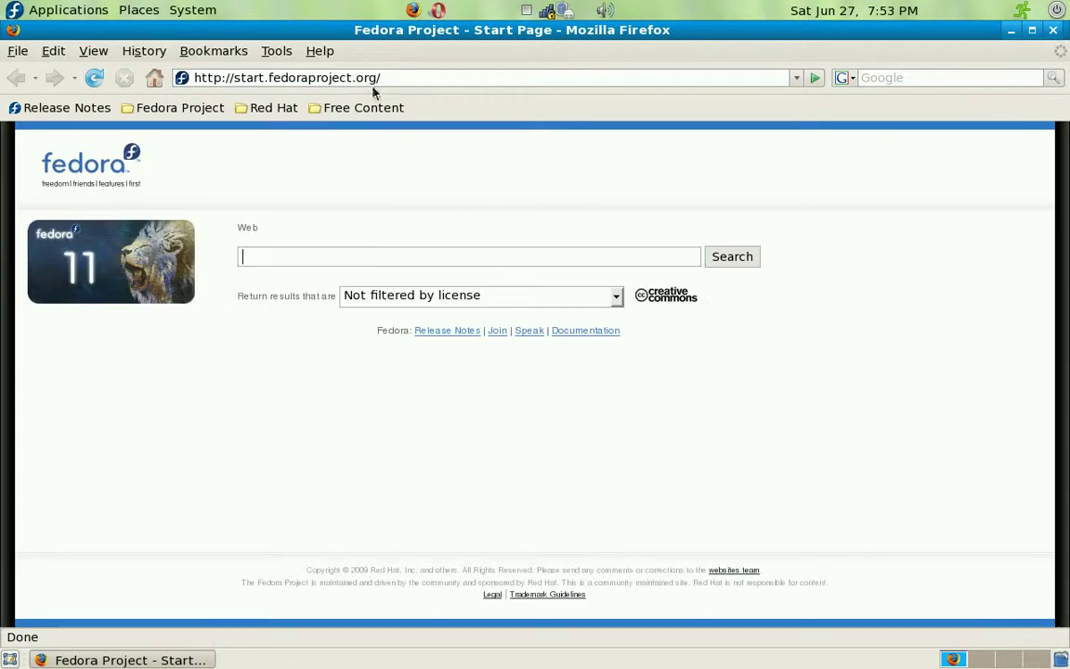
{"action": "left_click", "coordinate": [371, 79]}
{"action": "type", "text": "htt"}
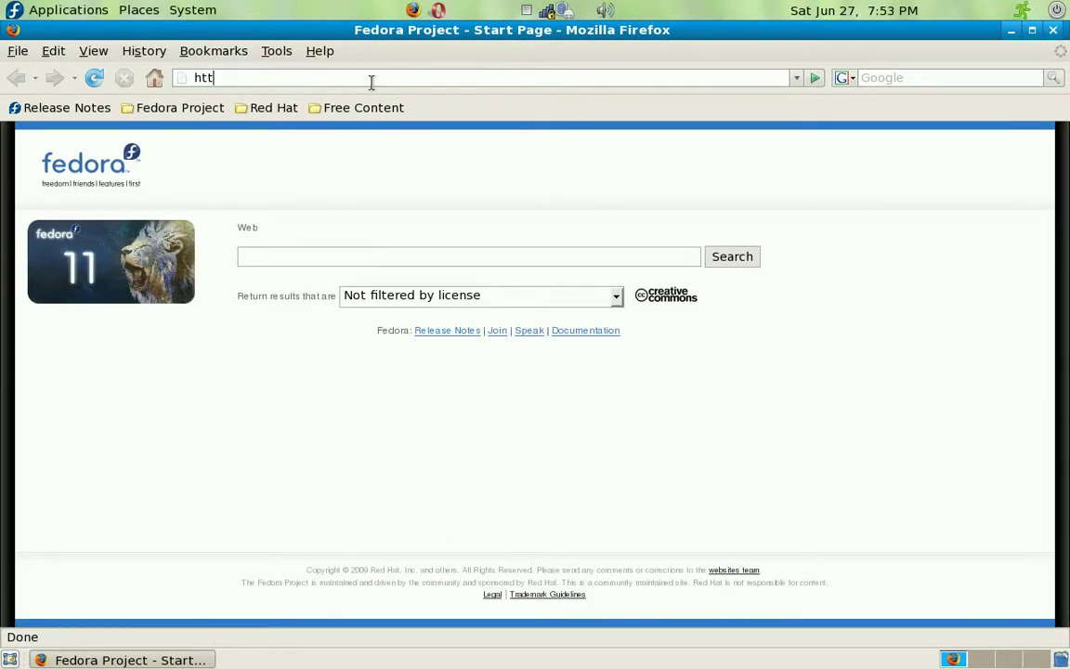
{"action": "type", "text": "p://reflec"}
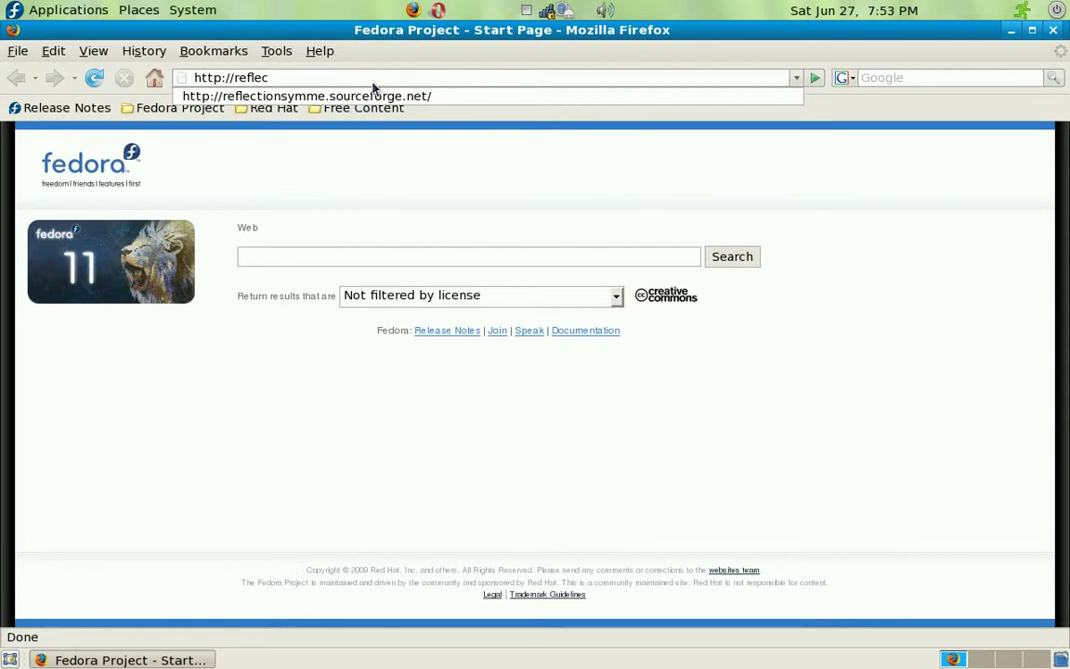
{"action": "type", "text": "tionsymme.sourceforge.net"}
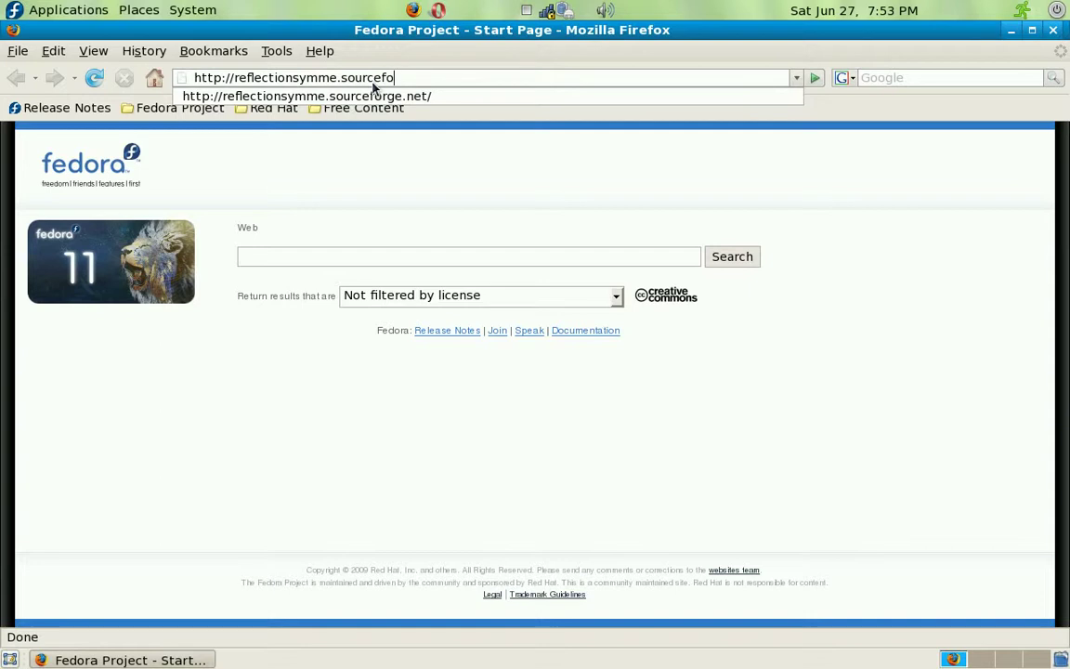
{"action": "key", "text": "Return"}
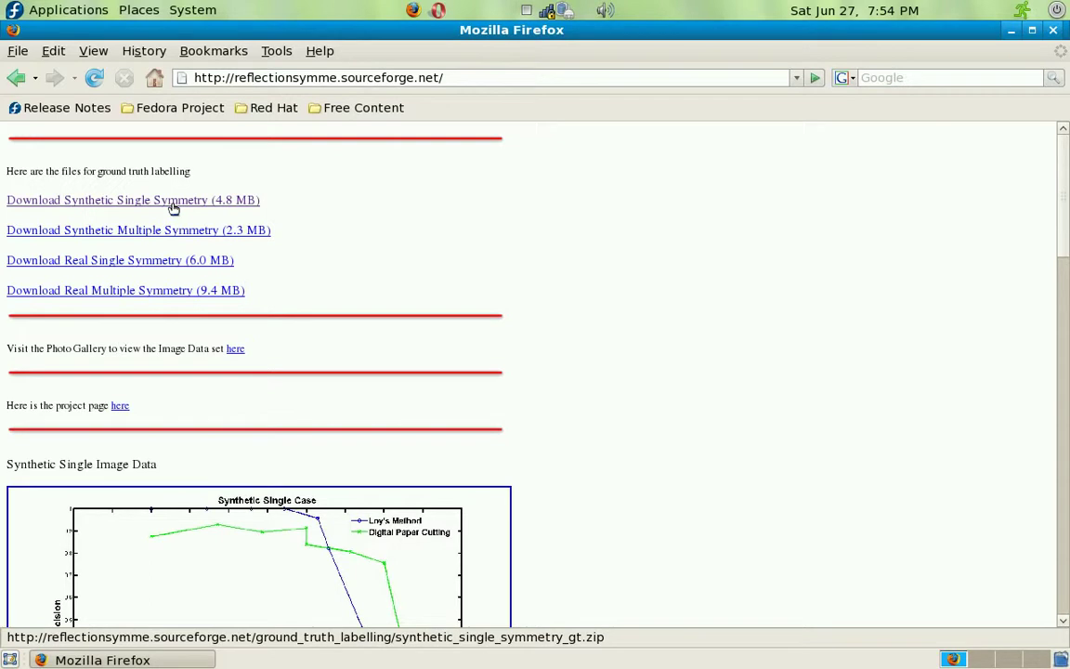
Step: Save the Synthetic Single Symmetry ground-truth zip to disk, then minimize Firefox
{"action": "left_click", "coordinate": [172, 205]}
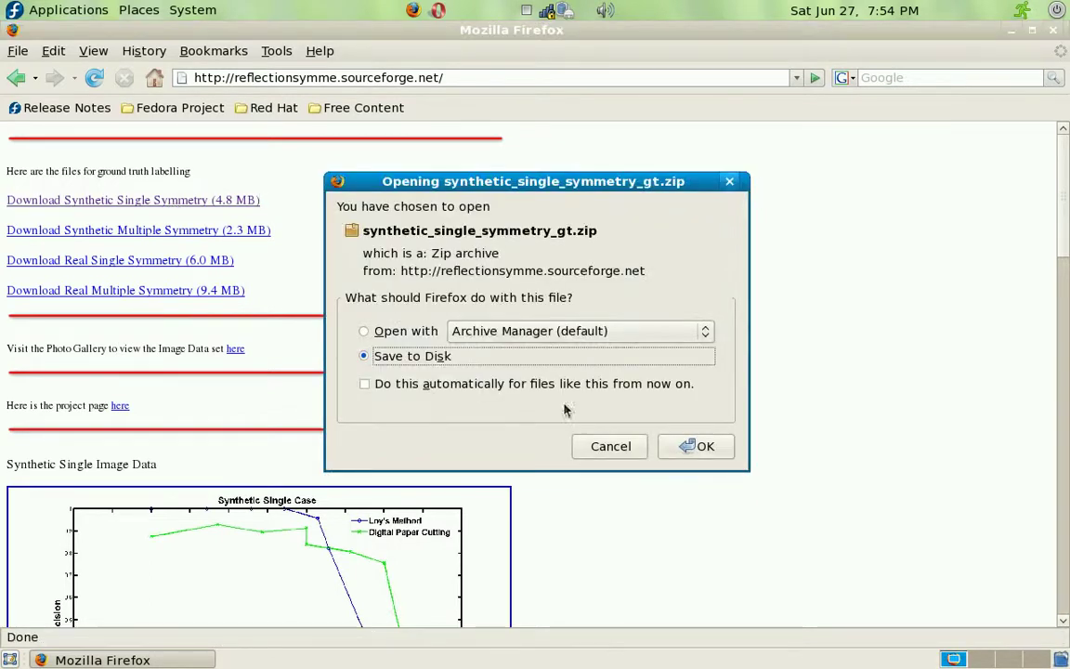
{"action": "left_click", "coordinate": [696, 447]}
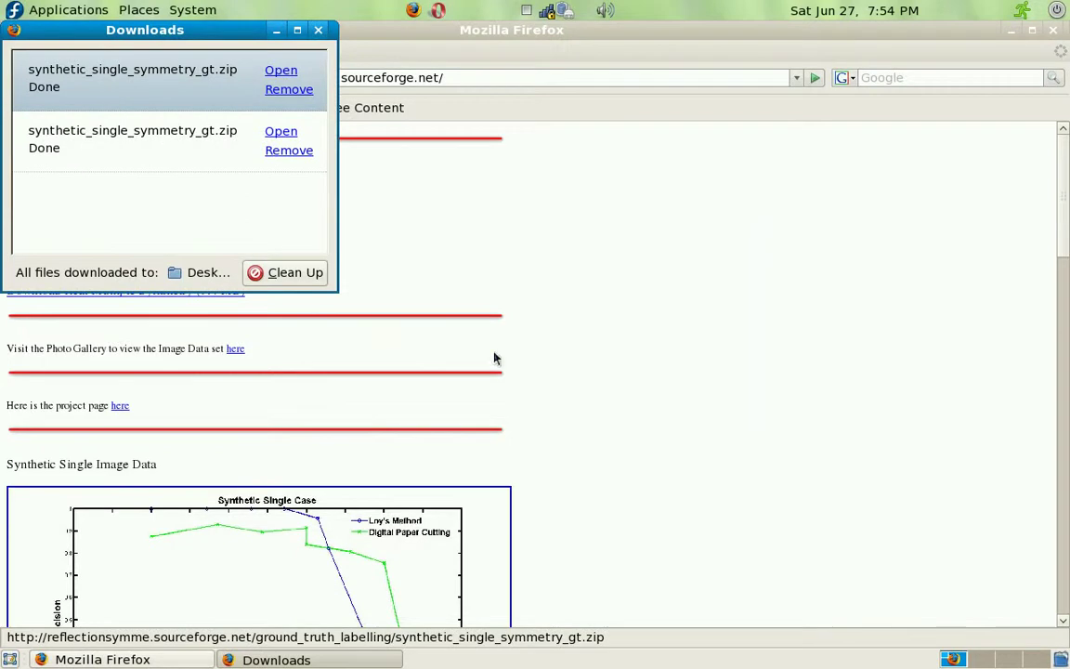
{"action": "left_click", "coordinate": [494, 358]}
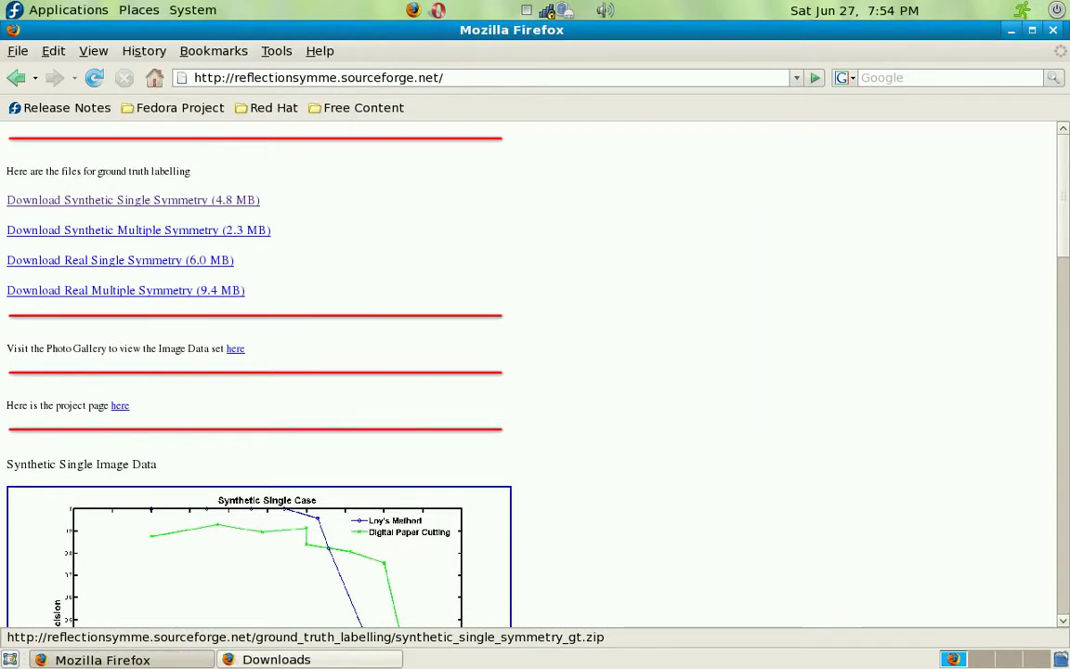
{"action": "left_click", "coordinate": [1010, 29]}
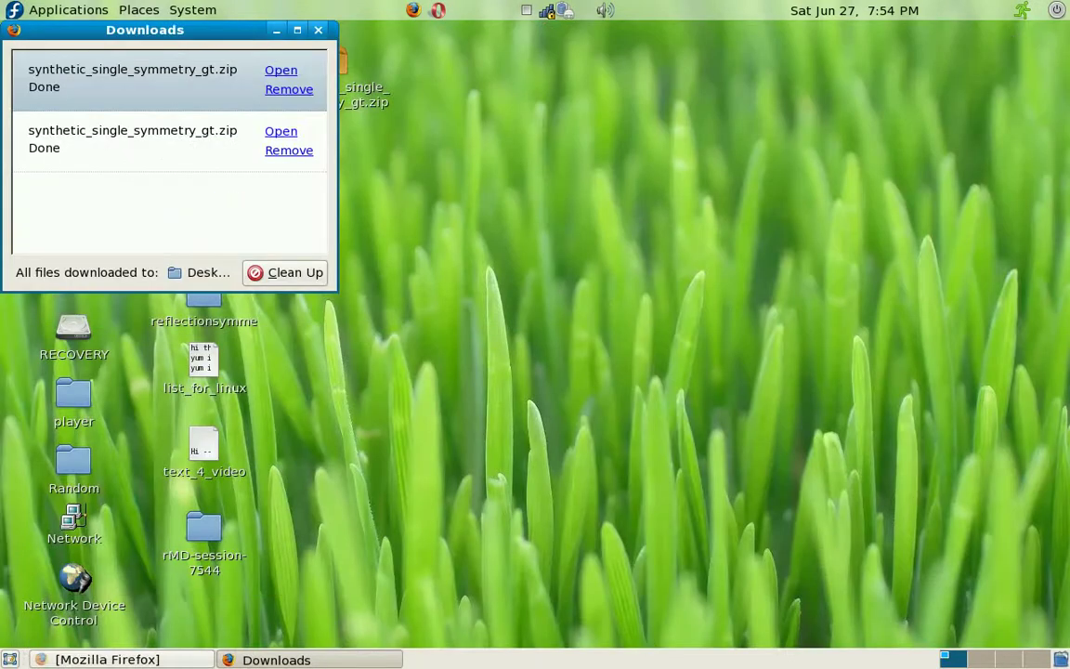
{"action": "left_click", "coordinate": [317, 29]}
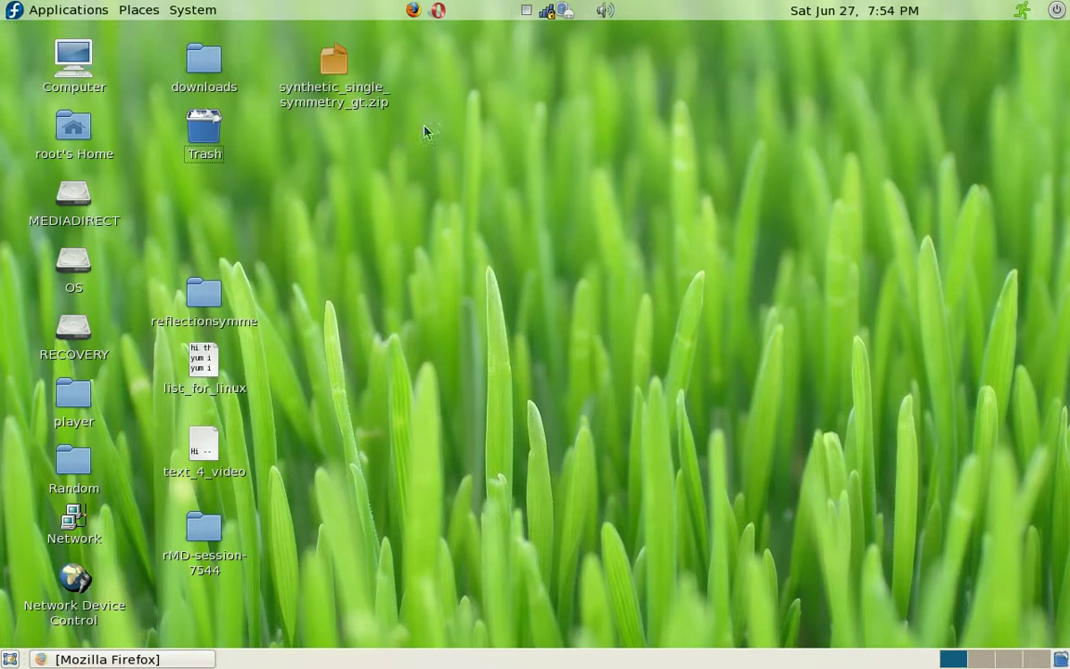
Step: Open a terminal from the desktop and change into the Desktop folder
{"action": "right_click", "coordinate": [551, 222]}
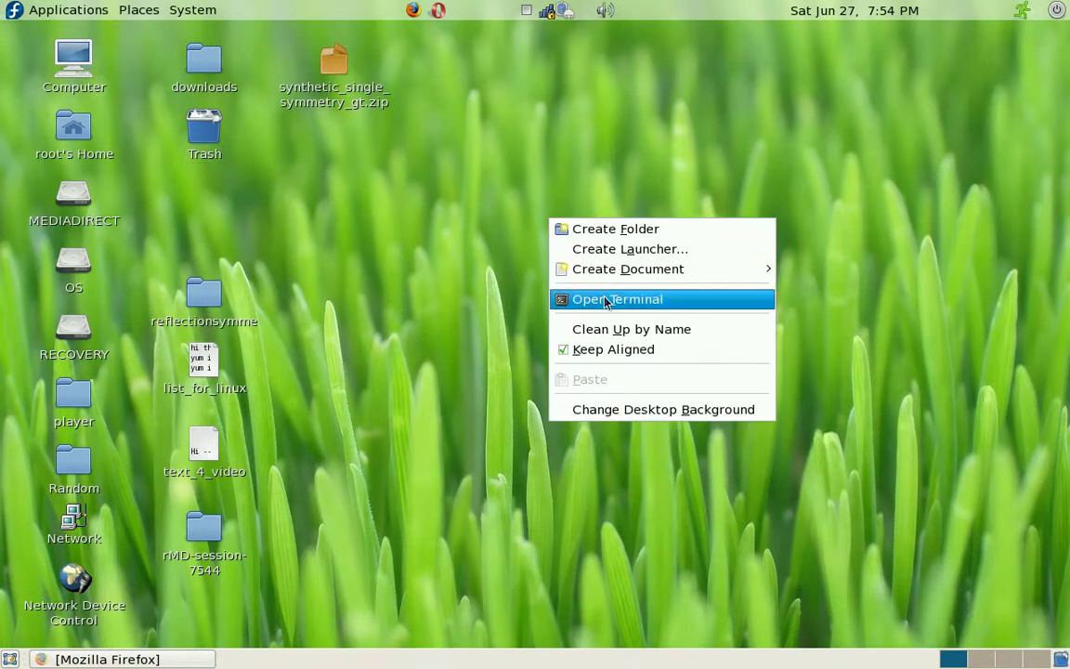
{"action": "left_click", "coordinate": [605, 299]}
{"action": "type", "text": "Cd De"}
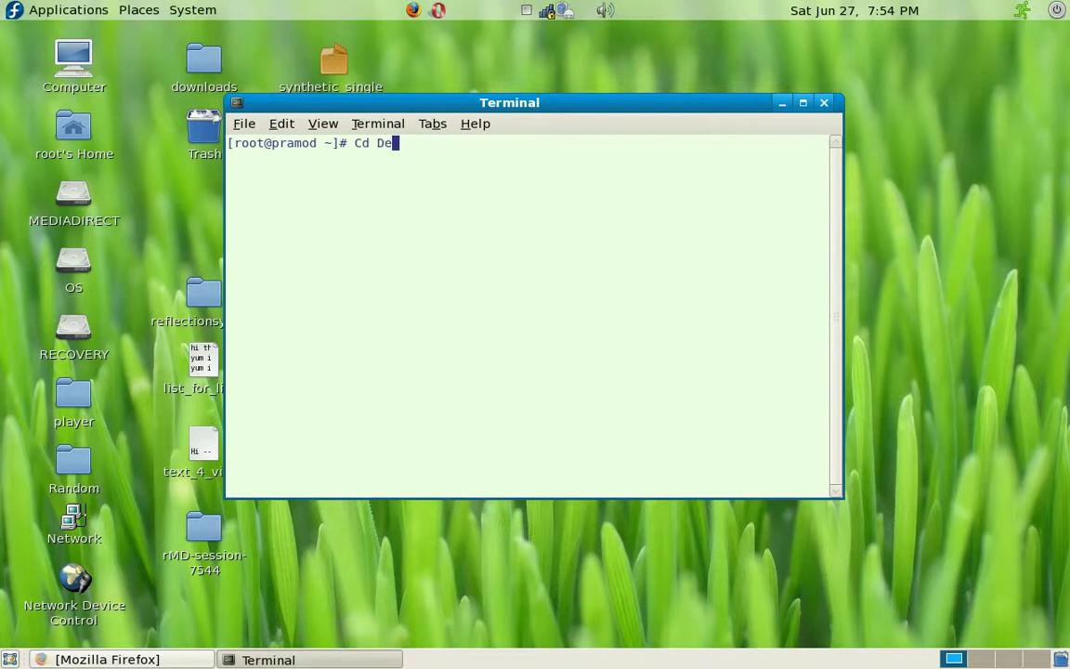
{"action": "key", "text": "Tab"}
{"action": "key", "text": "Return"}
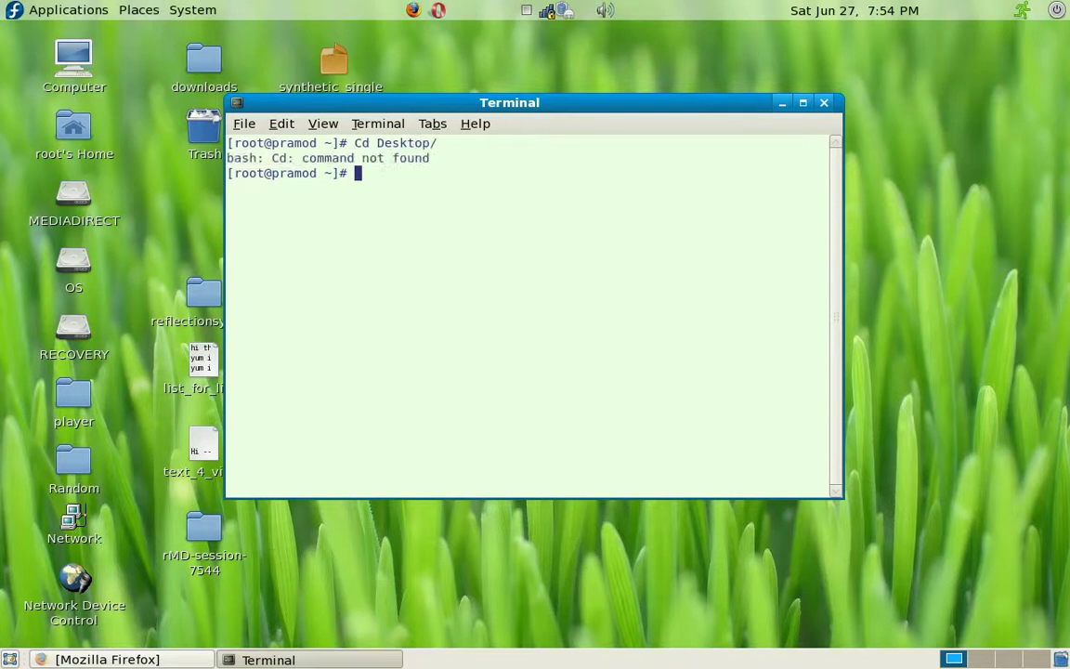
{"action": "type", "text": "cd De"}
{"action": "key", "text": "Tab"}
{"action": "key", "text": "Return"}
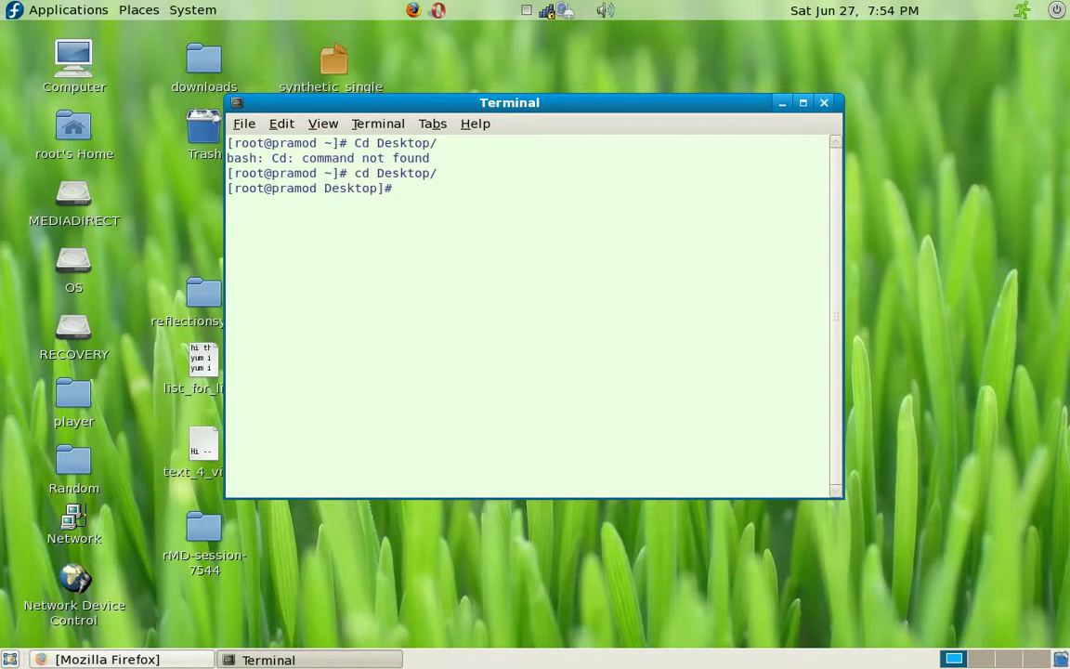
Step: List the Desktop files, unzip synthetic_single_symmetry_gt.zip, and start MATLAB
{"action": "type", "text": "unzip"}
{"action": "key", "text": "BackSpace"}
{"action": "key", "text": "BackSpace"}
{"action": "key", "text": "BackSpace"}
{"action": "key", "text": "BackSpace"}
{"action": "key", "text": "BackSpace"}
{"action": "key", "text": "BackSpace"}
{"action": "type", "text": "ls"}
{"action": "key", "text": "Return"}
{"action": "type", "text": "unzi[p"}
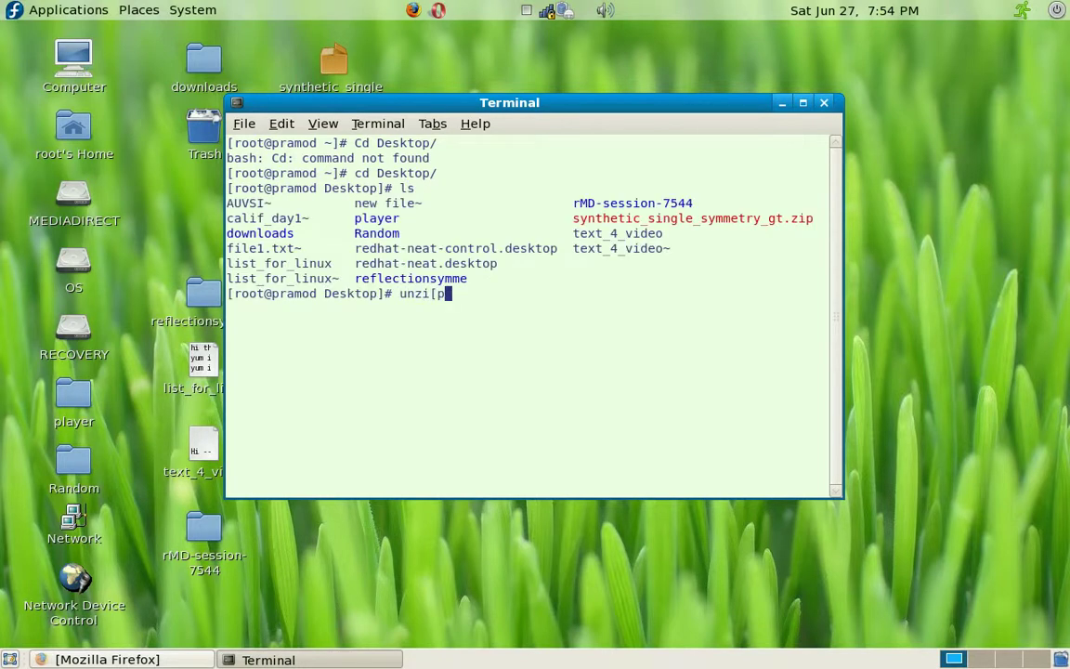
{"action": "key", "text": "BackSpace"}
{"action": "key", "text": "BackSpace"}
{"action": "type", "text": "p sy"}
{"action": "key", "text": "Tab"}
{"action": "key", "text": "Return"}
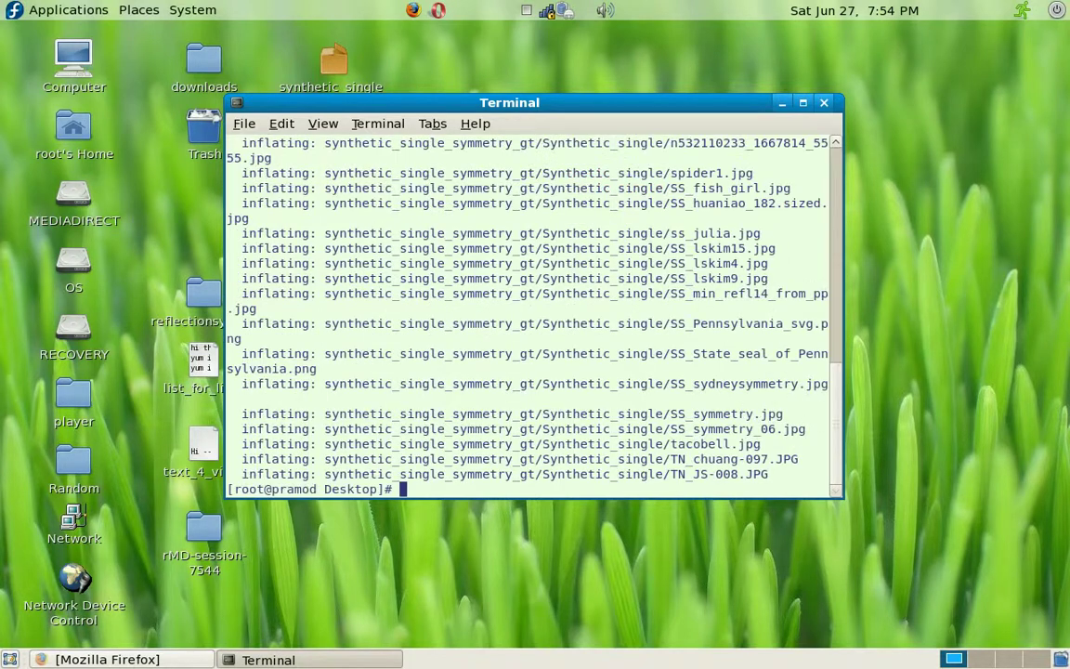
{"action": "type", "text": "matlab"}
{"action": "key", "text": "Return"}
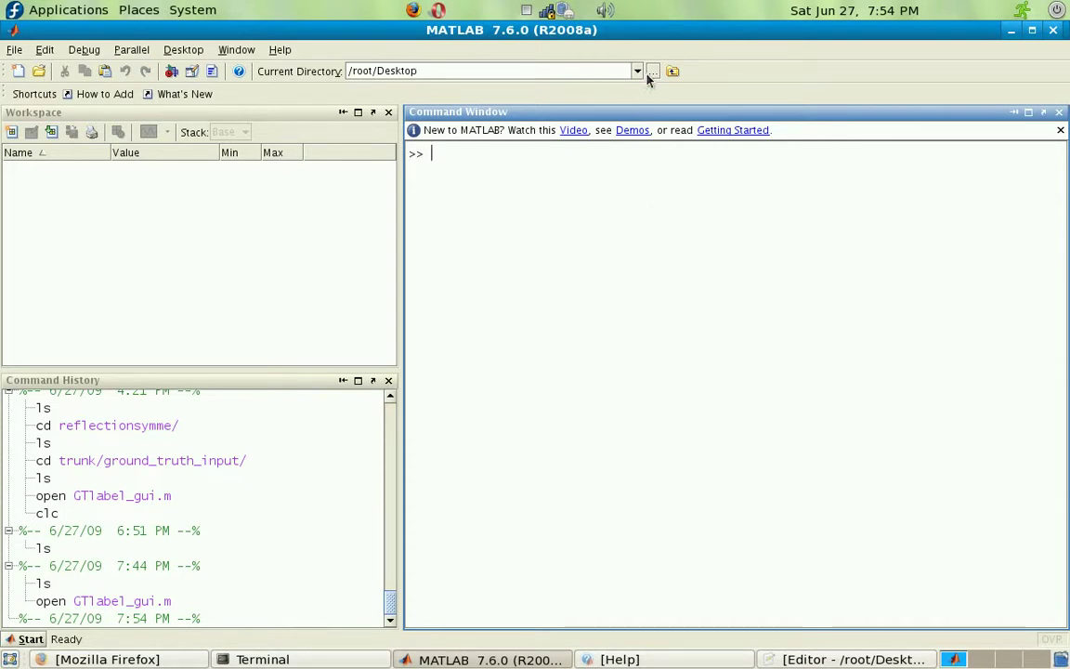
Step: Make synthetic_single_symmetry_gt the current directory and list its files
{"action": "left_click", "coordinate": [653, 73]}
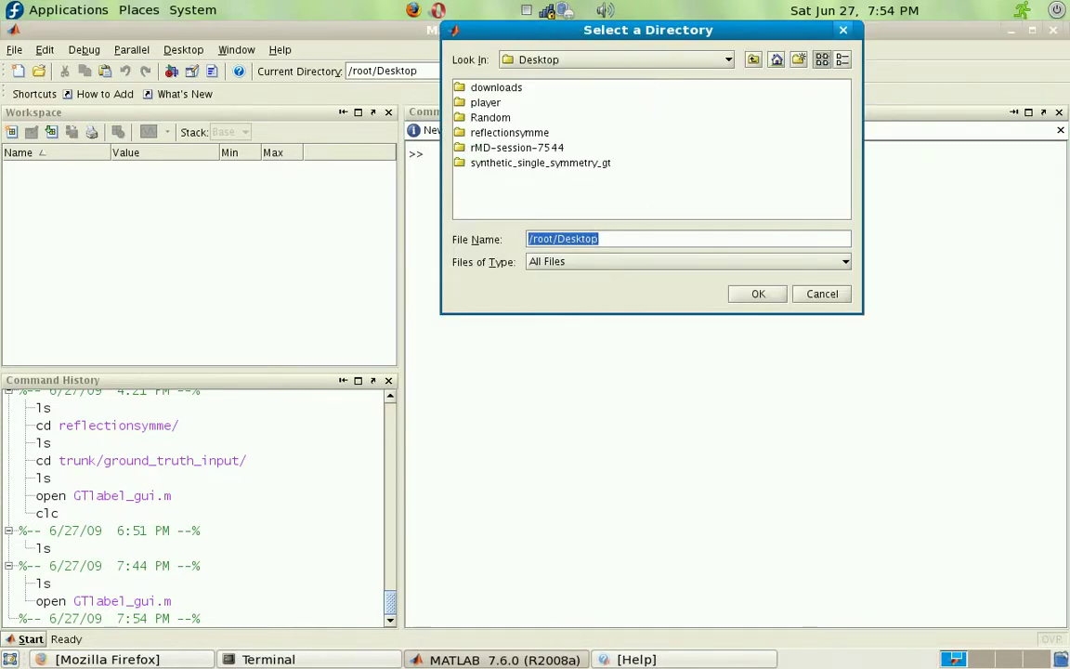
{"action": "left_click", "coordinate": [598, 167]}
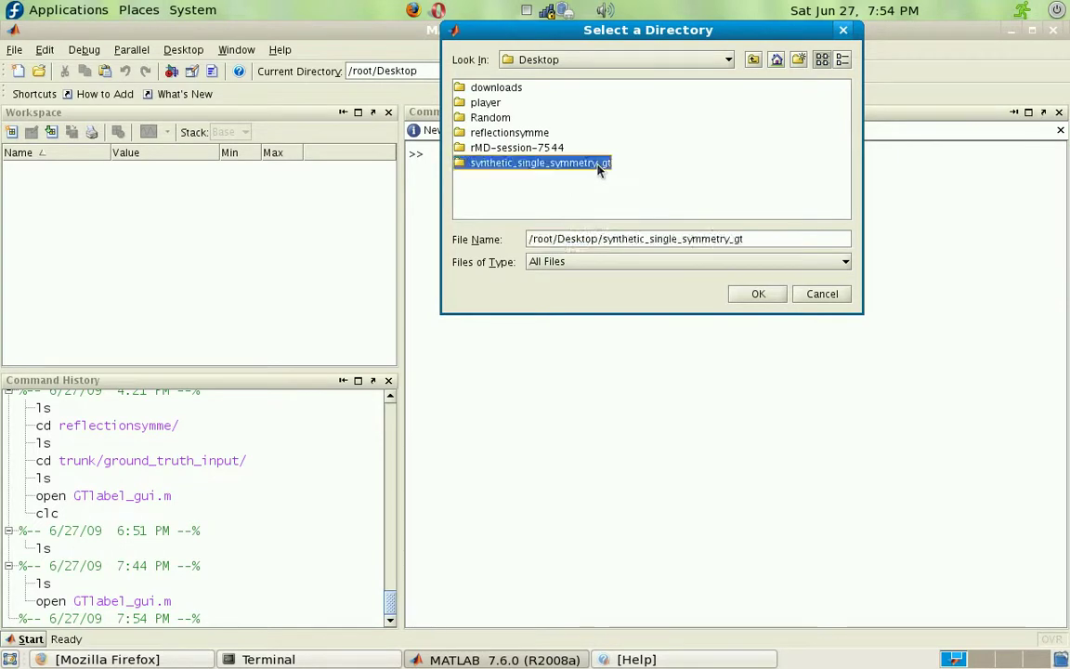
{"action": "left_click", "coordinate": [759, 293]}
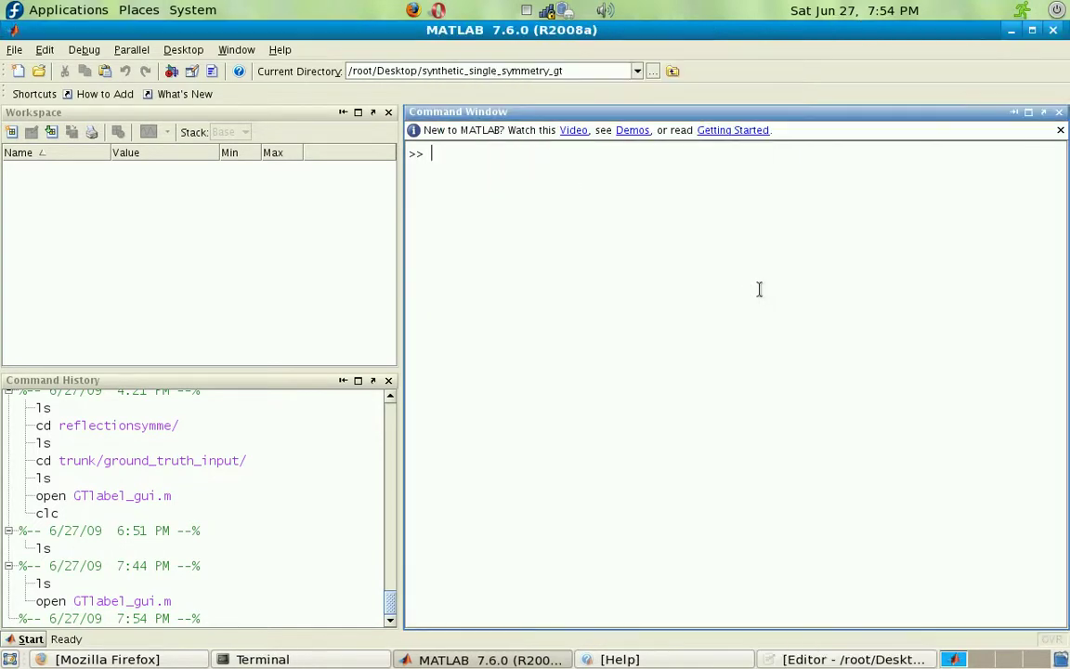
{"action": "type", "text": "ls"}
{"action": "key", "text": "Return"}
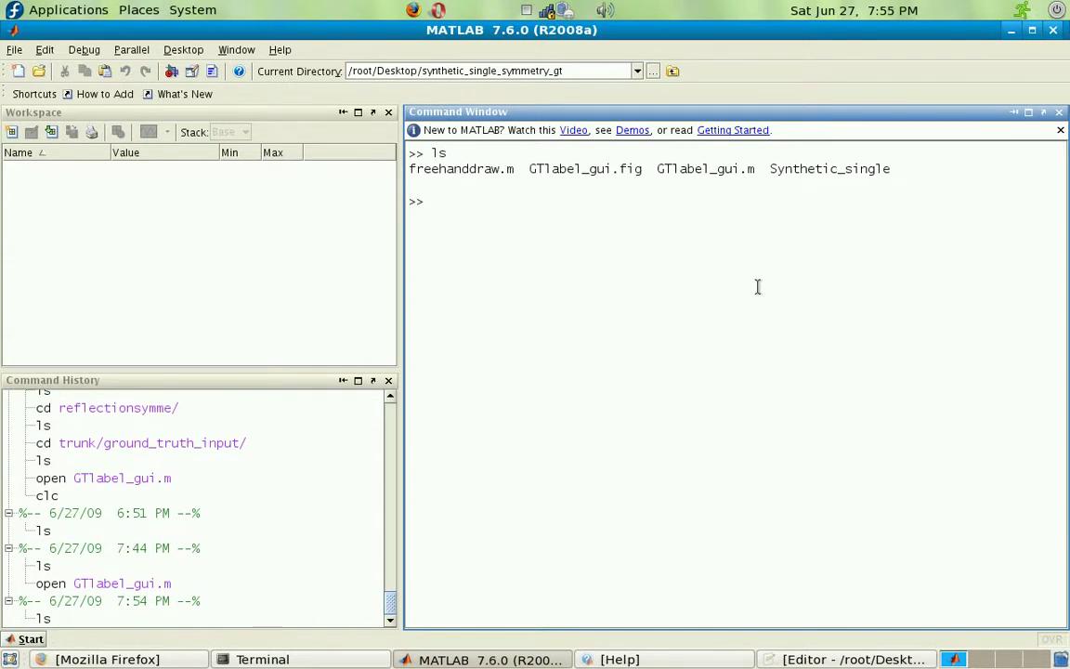
Step: Open GTlabel_gui.m in the Editor, run it, and minimize the Editor
{"action": "type", "text": "open GT"}
{"action": "key", "text": "Tab"}
{"action": "key", "text": "Down"}
{"action": "key", "text": "Down"}
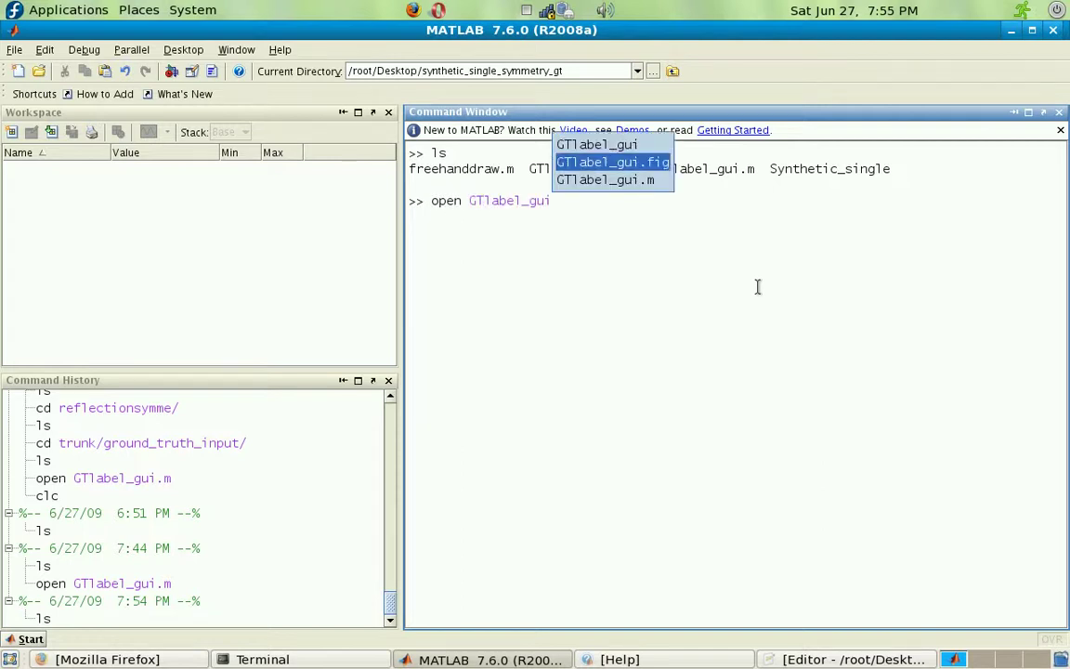
{"action": "key", "text": "Return"}
{"action": "key", "text": "Return"}
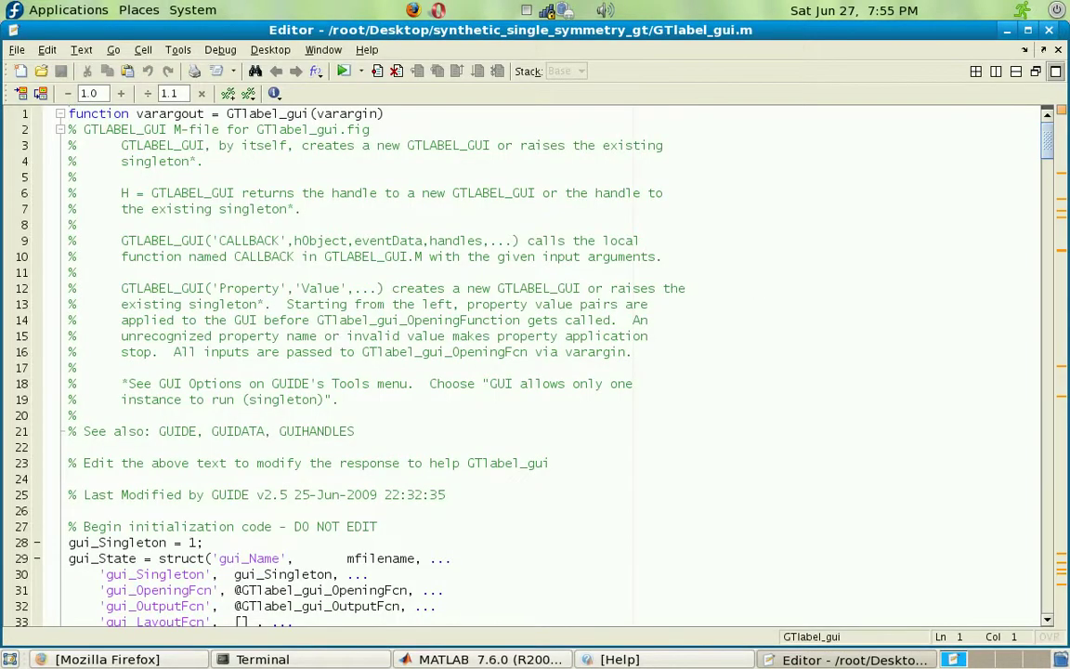
{"action": "left_click", "coordinate": [342, 71]}
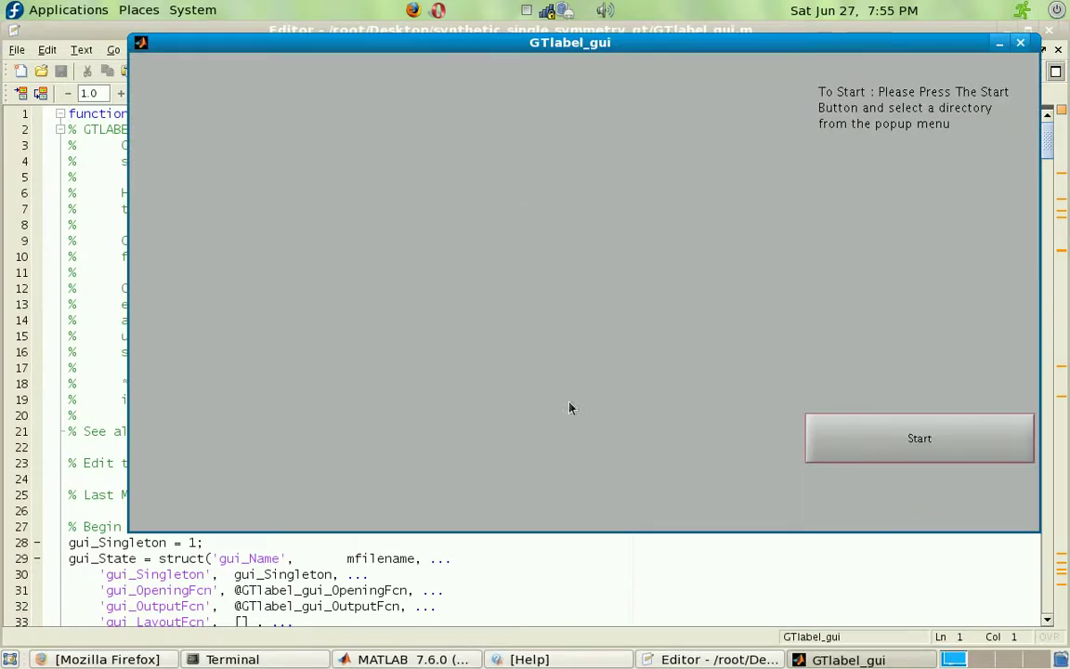
{"action": "left_click", "coordinate": [1012, 31]}
Step: Clear other windows, reposition GTlabel_gui, and press Start to pick an image directory
{"action": "left_click", "coordinate": [1010, 33]}
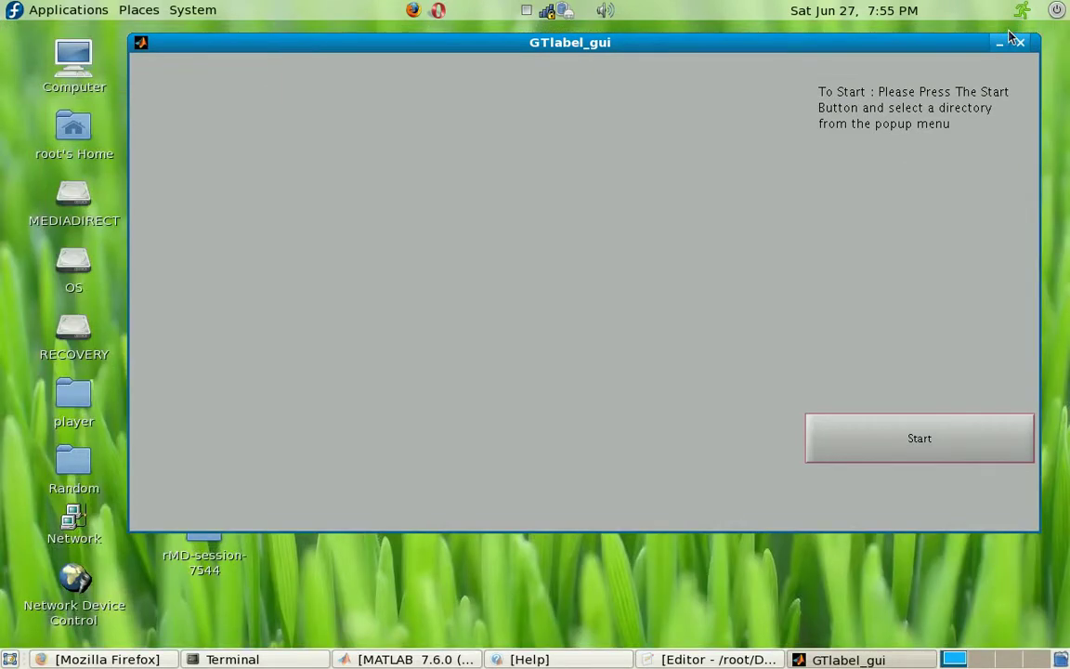
{"action": "left_click_drag", "start_coordinate": [881, 47], "coordinate": [889, 260]}
{"action": "left_click", "coordinate": [780, 104]}
{"action": "left_click_drag", "start_coordinate": [814, 256], "coordinate": [753, 81]}
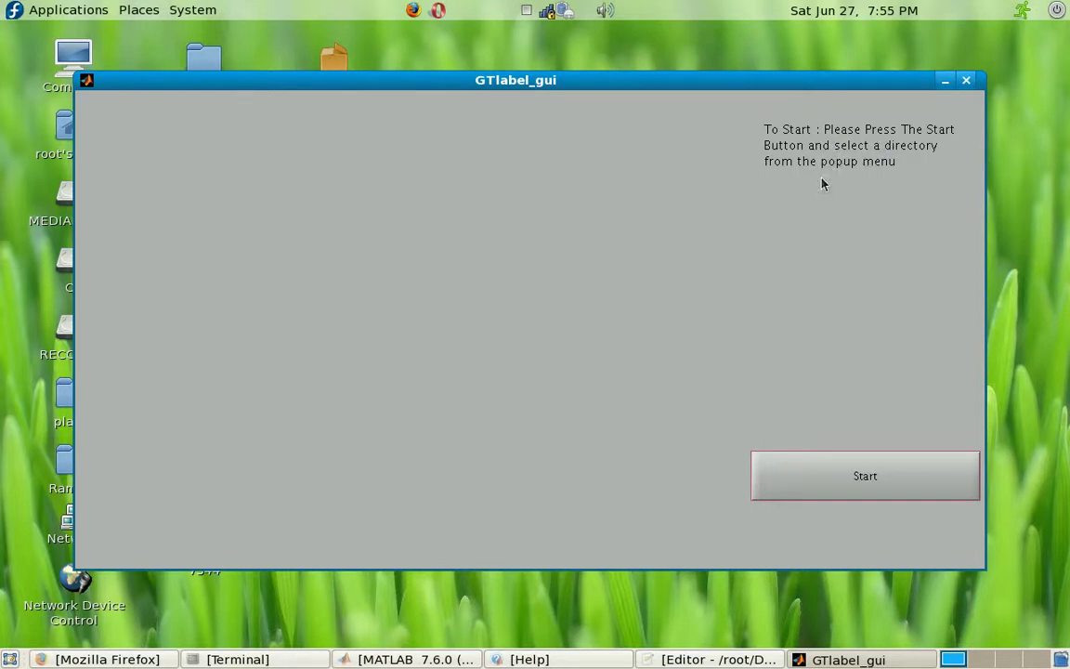
{"action": "left_click", "coordinate": [865, 477]}
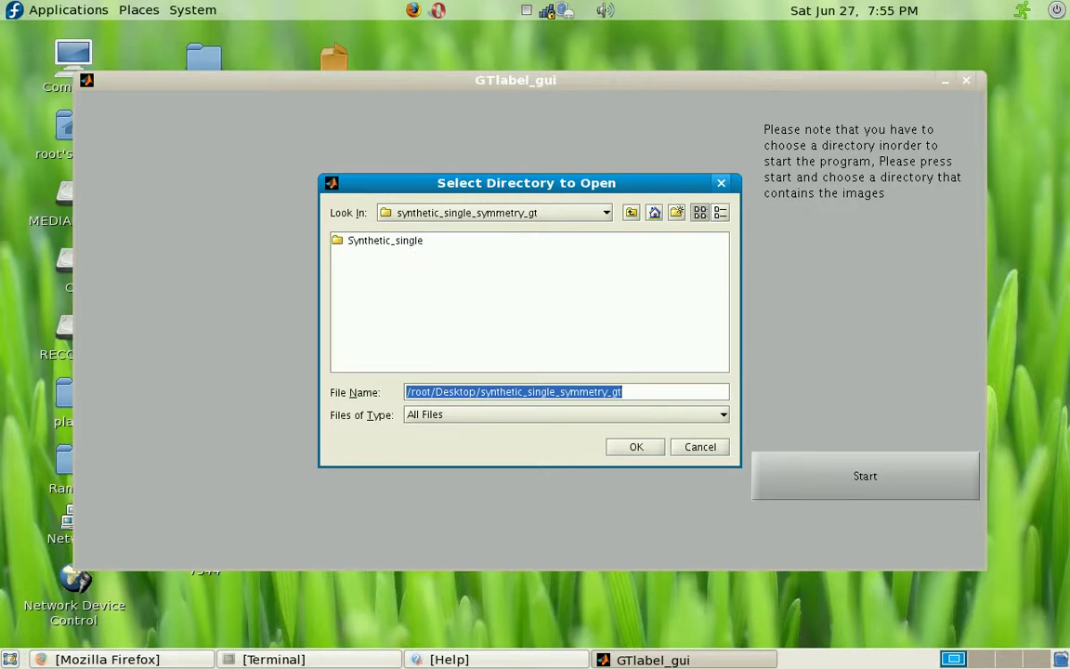
Step: Choose Desktop > Random > few_good_images as the image folder
{"action": "left_click", "coordinate": [631, 214]}
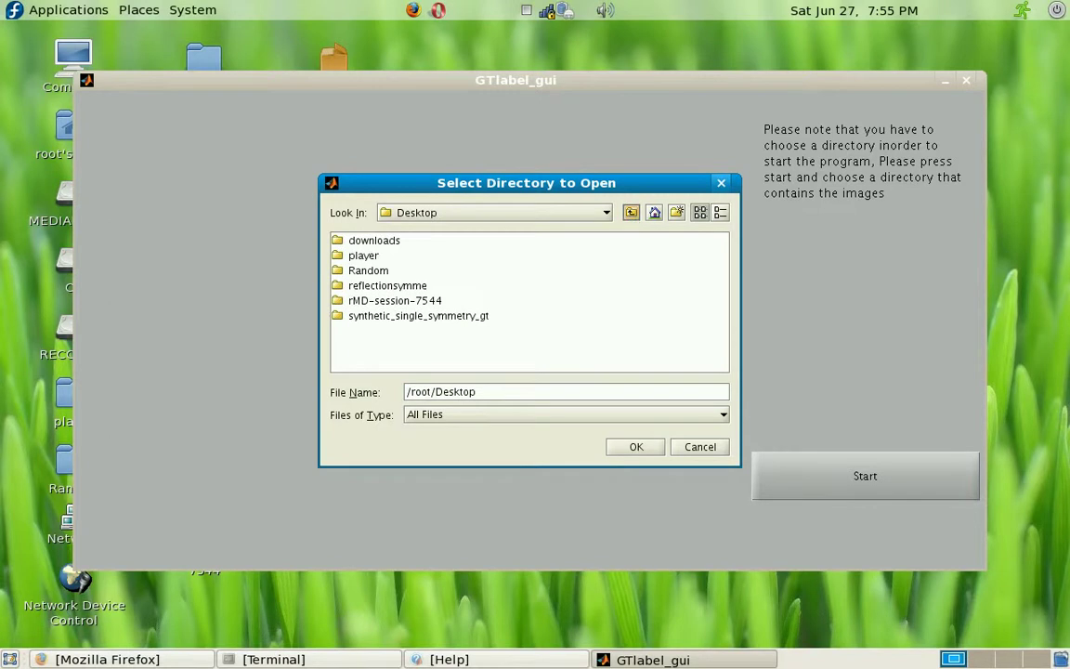
{"action": "left_click", "coordinate": [379, 272]}
{"action": "double_click", "coordinate": [380, 274]}
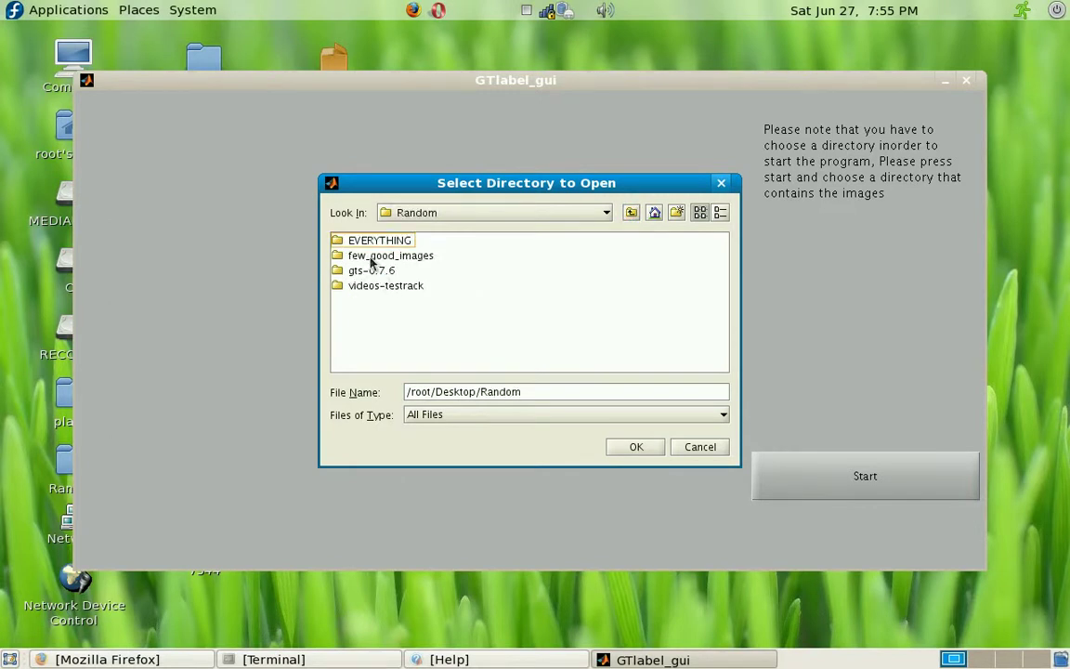
{"action": "left_click", "coordinate": [371, 260]}
{"action": "left_click", "coordinate": [647, 450]}
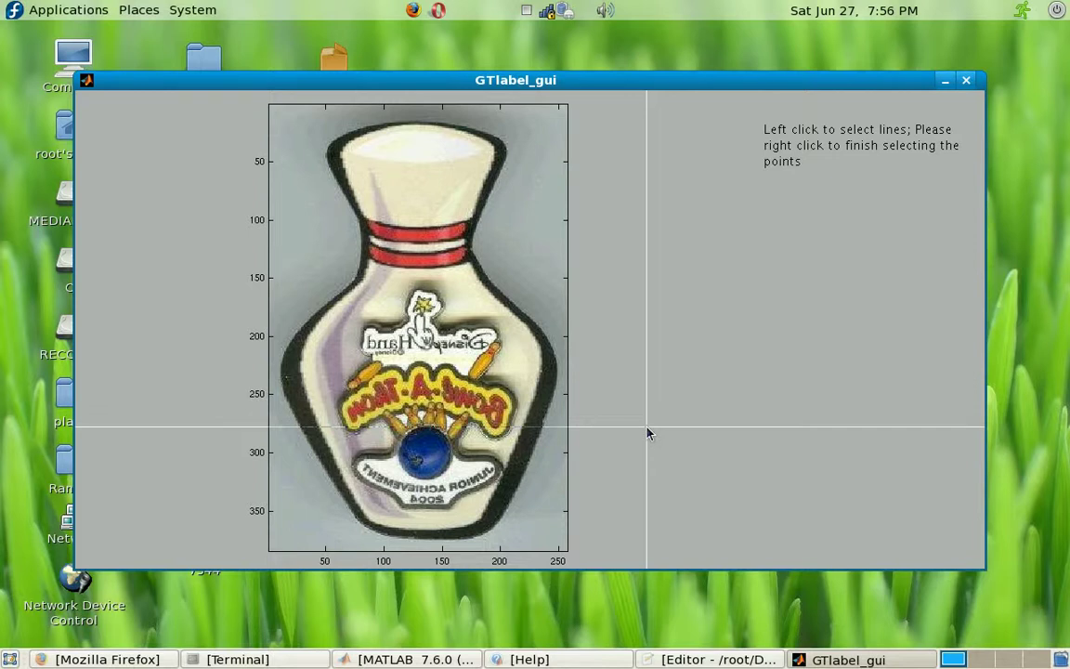
Step: Mark the bottle's vertical symmetry axis and advance to the next image
{"action": "left_click", "coordinate": [420, 124]}
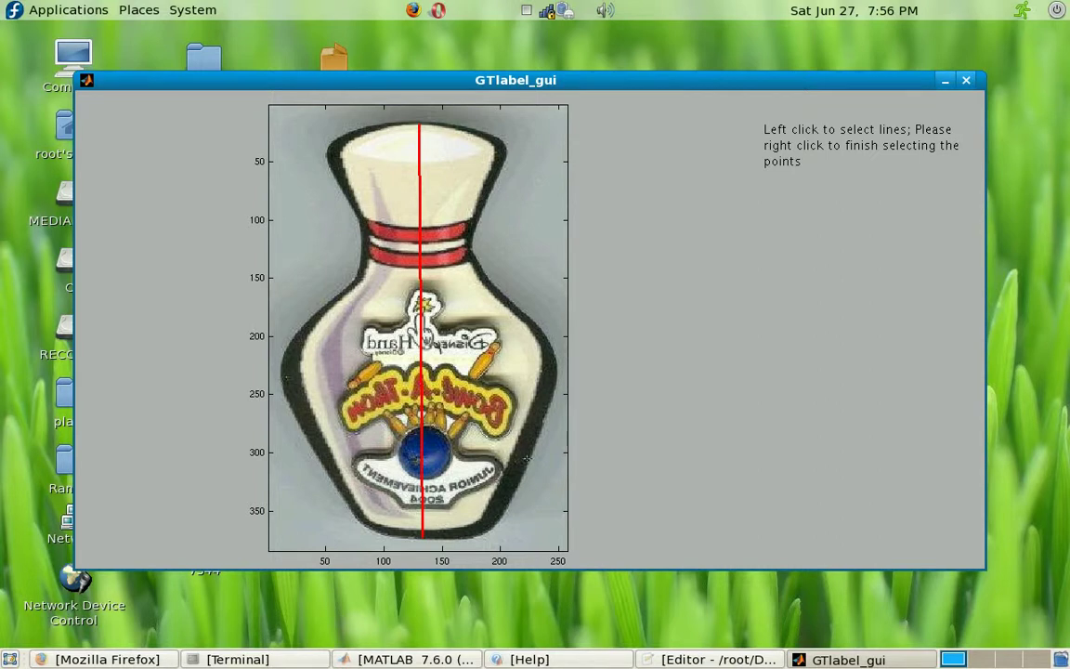
{"action": "right_click", "coordinate": [527, 460]}
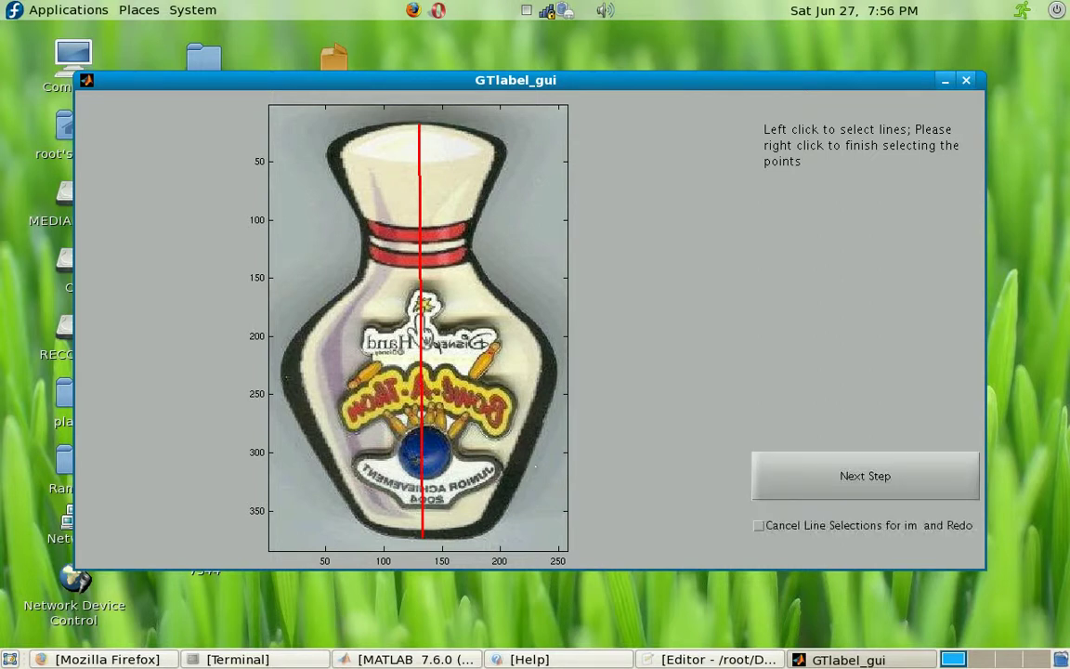
{"action": "left_click", "coordinate": [810, 468]}
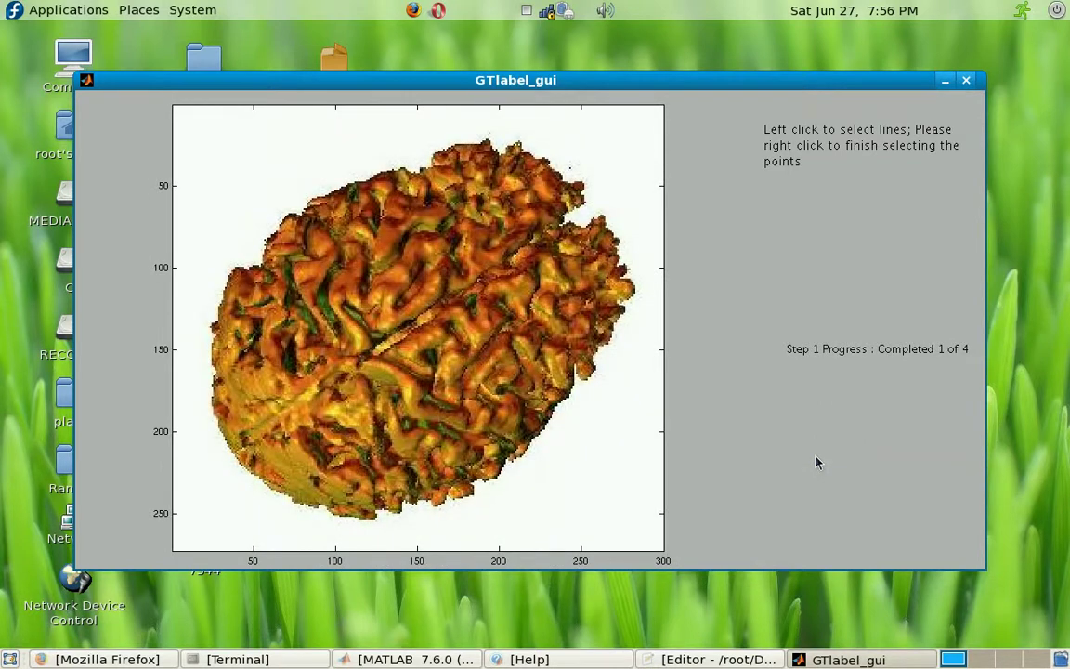
Step: Draw the brain's diagonal symmetry axis and advance to the Cartman image
{"action": "mouse_move", "coordinate": [597, 201]}
{"action": "left_mouse_down"}
{"action": "mouse_move", "coordinate": [509, 280]}
{"action": "mouse_move", "coordinate": [230, 452]}
{"action": "left_mouse_up"}
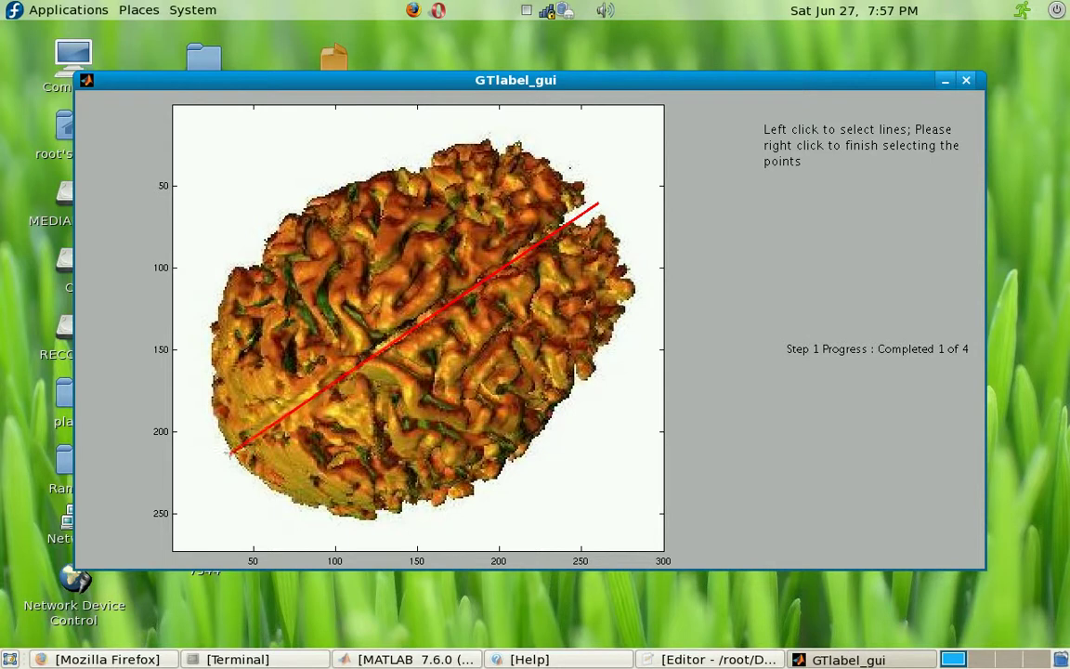
{"action": "right_click", "coordinate": [586, 389]}
{"action": "left_click", "coordinate": [799, 485]}
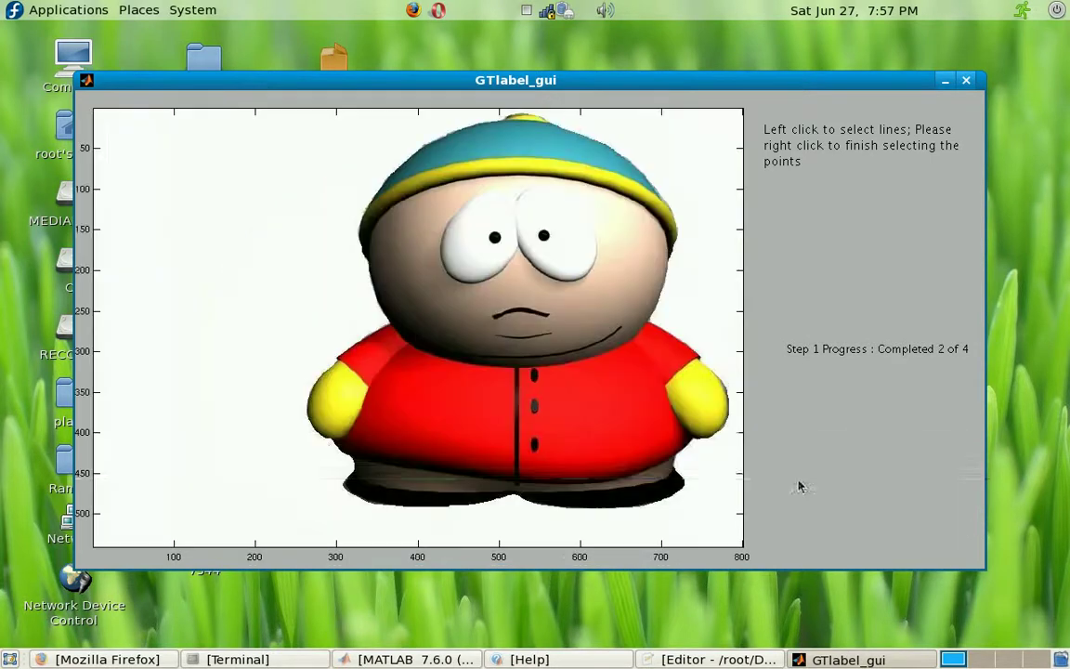
Step: Draw Cartman's axis and eye lines, then cancel those selections and redo
{"action": "left_click", "coordinate": [517, 118]}
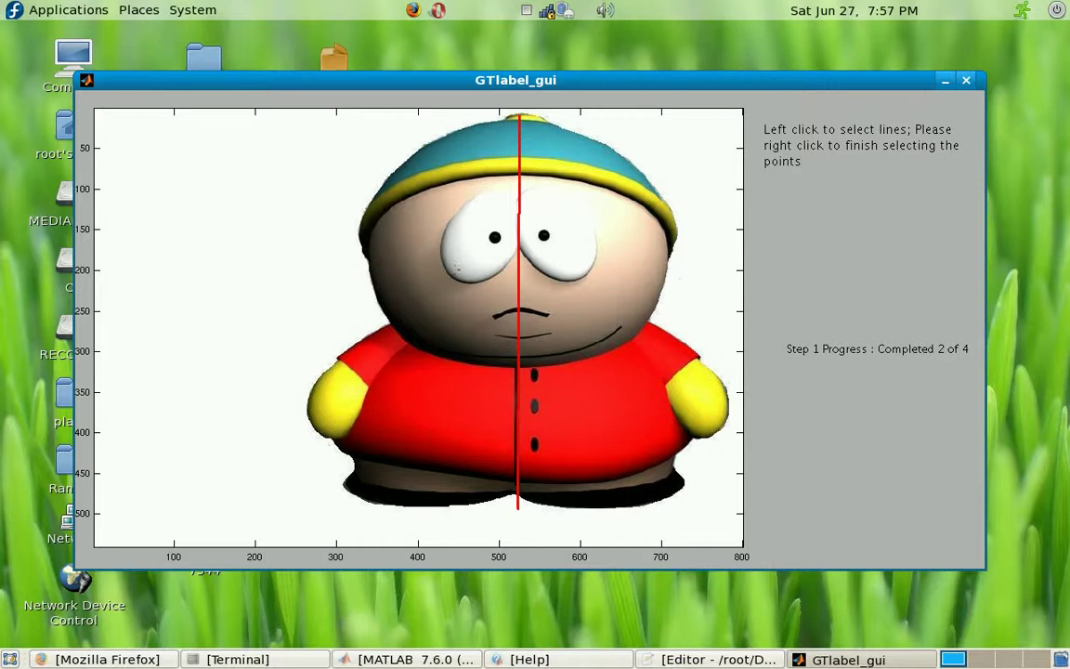
{"action": "left_click", "coordinate": [453, 273]}
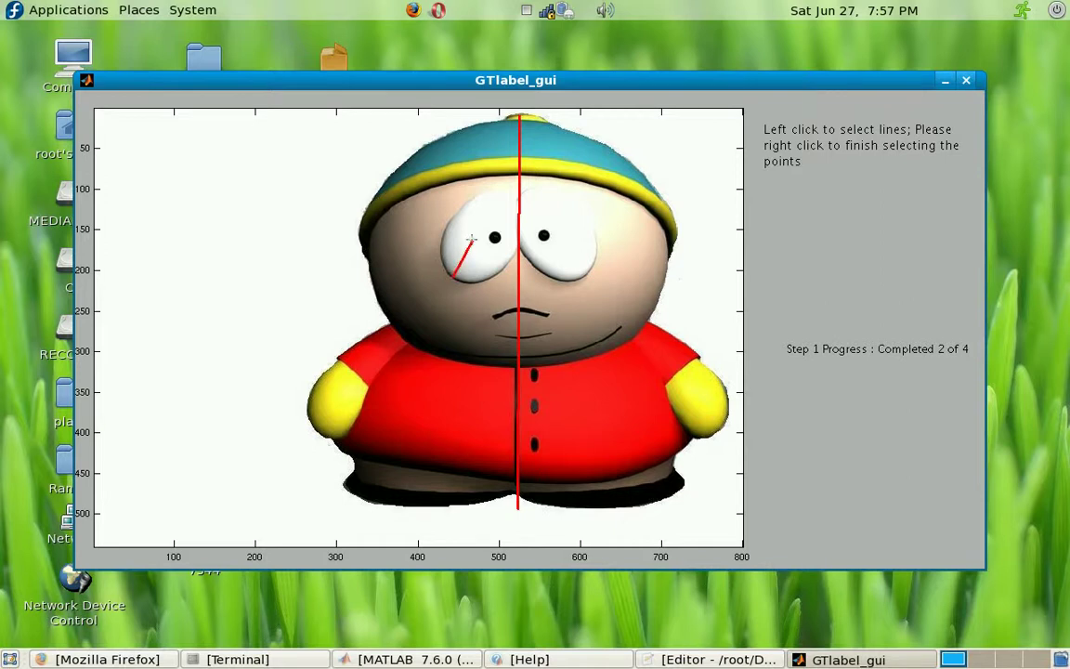
{"action": "left_click", "coordinate": [506, 193]}
{"action": "left_click", "coordinate": [527, 192]}
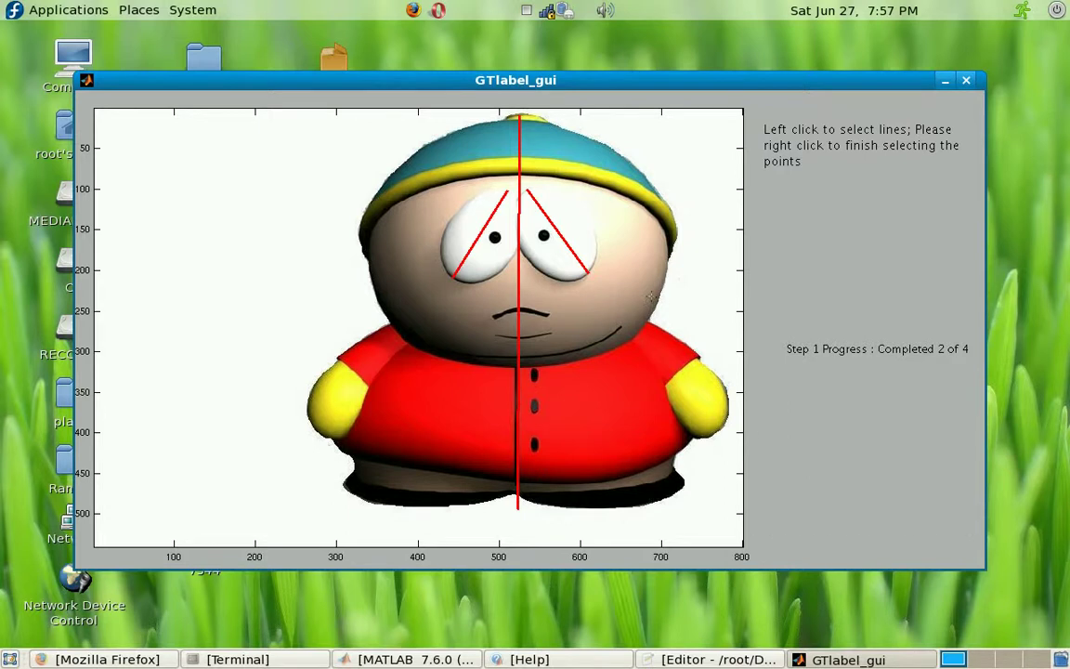
{"action": "right_click", "coordinate": [650, 296]}
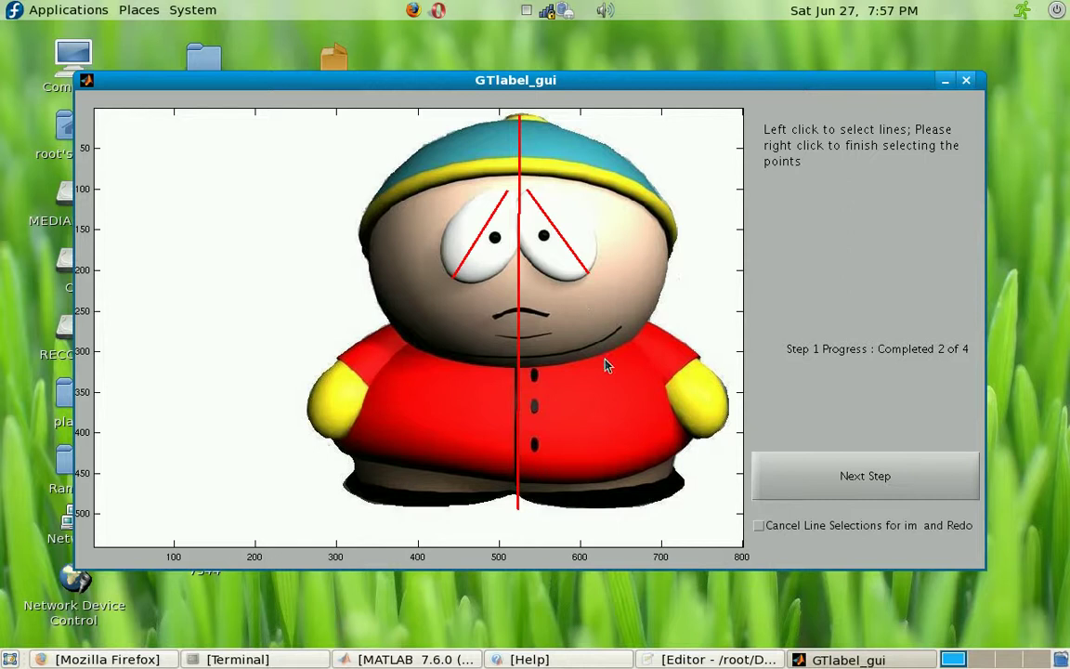
{"action": "left_click", "coordinate": [758, 525]}
{"action": "left_click", "coordinate": [844, 478]}
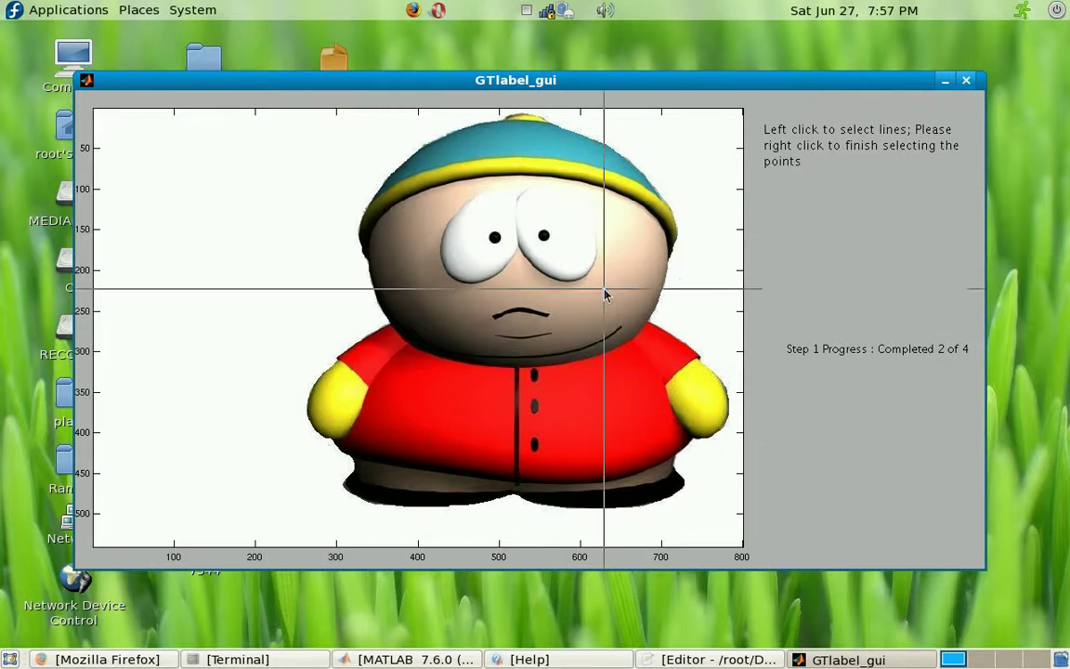
Step: Draw Cartman's vertical axis from the hat down and advance to the stained-glass image
{"action": "left_click_drag", "start_coordinate": [518, 116], "coordinate": [516, 506]}
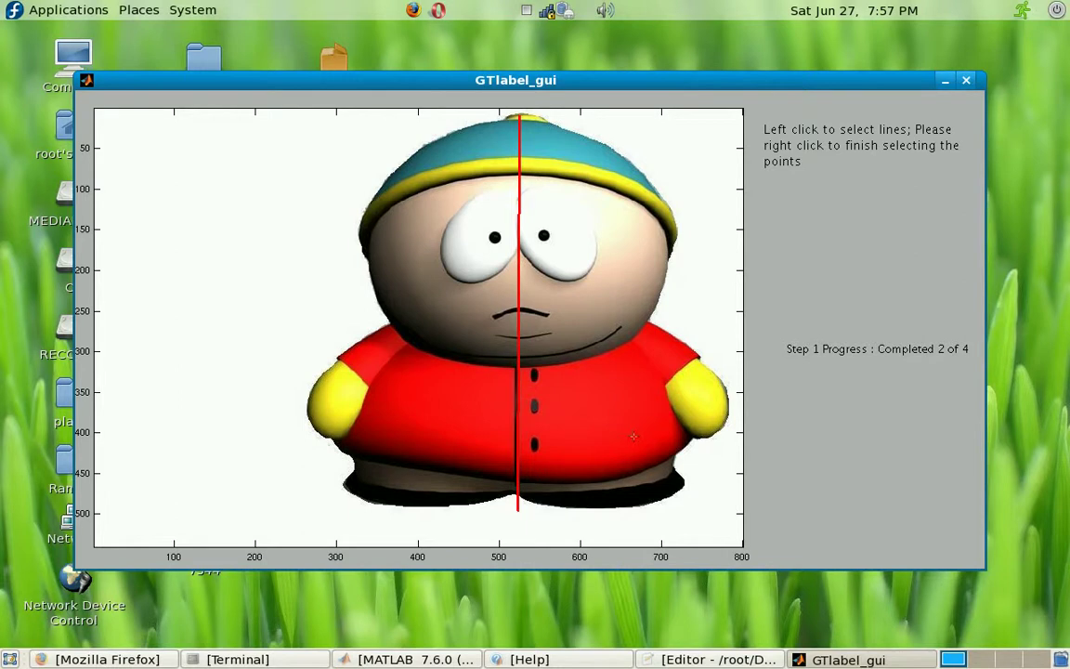
{"action": "right_click", "coordinate": [672, 433]}
{"action": "left_click", "coordinate": [806, 479]}
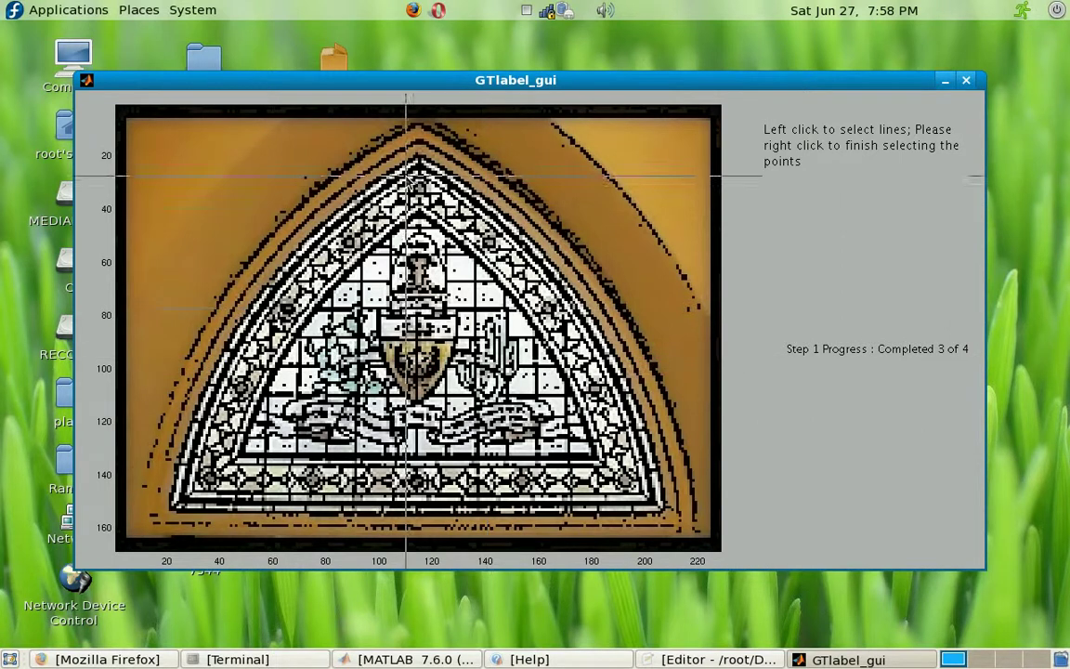
Step: Draw the stained-glass window's vertical axis from apex to base and finish image 4 of 4
{"action": "left_click", "coordinate": [419, 120]}
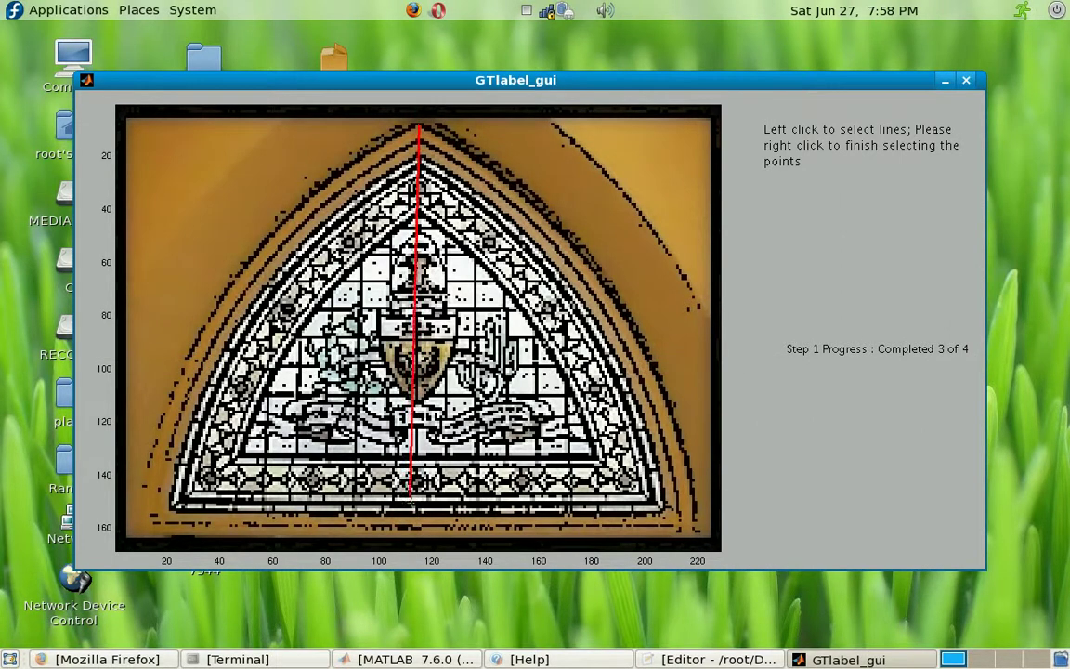
{"action": "right_click", "coordinate": [411, 515]}
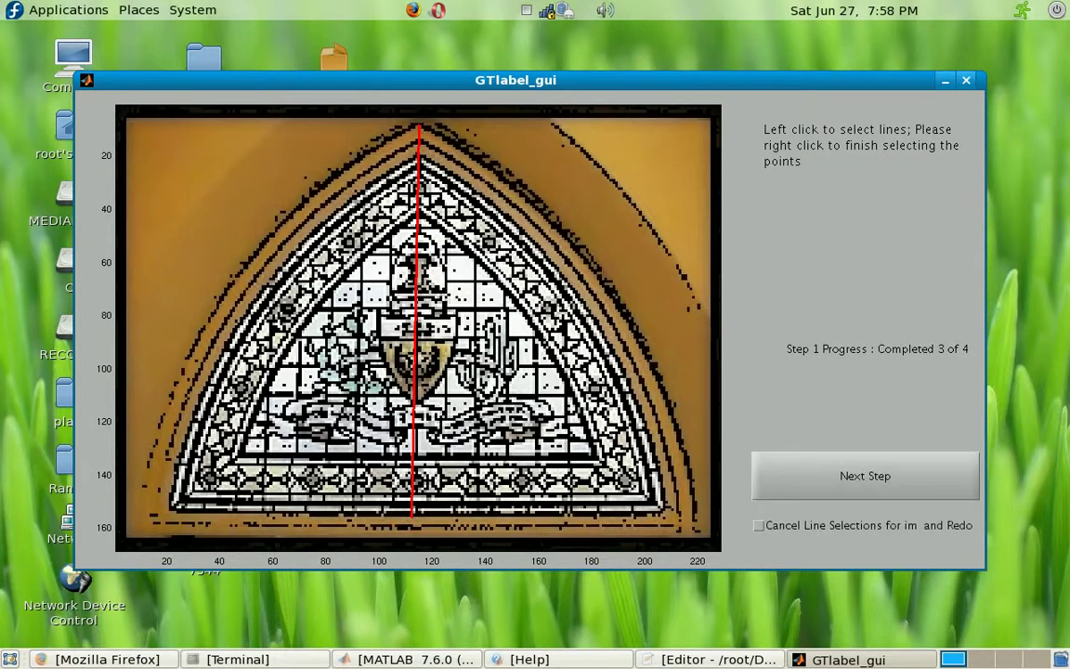
{"action": "left_click", "coordinate": [799, 495]}
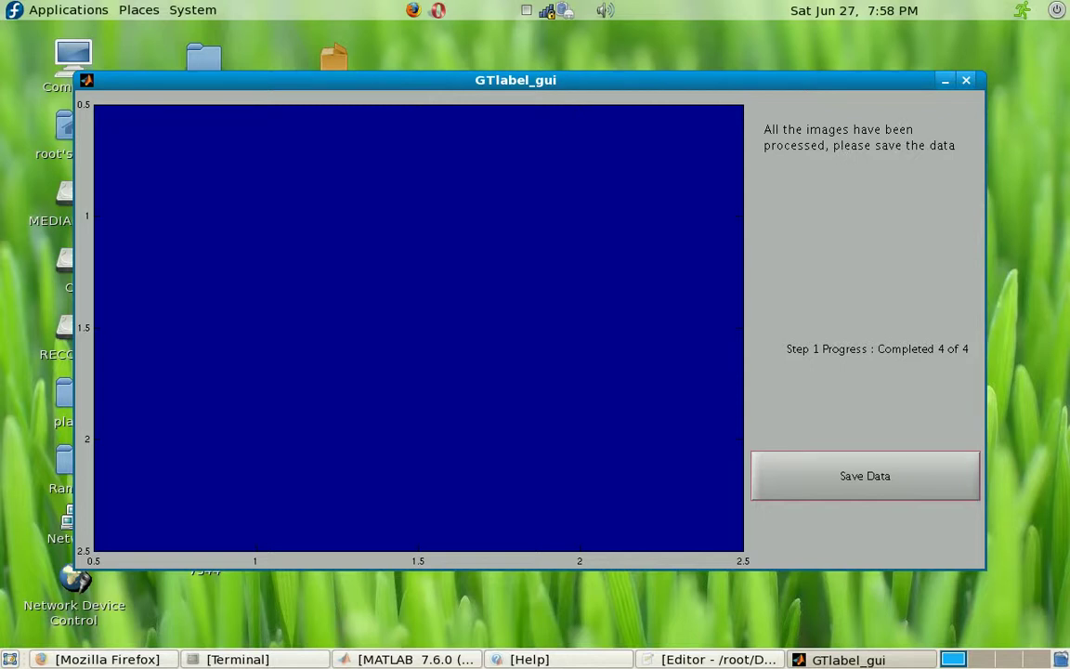
Step: Save the labelled data through Save Data as a .mat file with a typed tutorial file name
{"action": "left_click", "coordinate": [885, 490]}
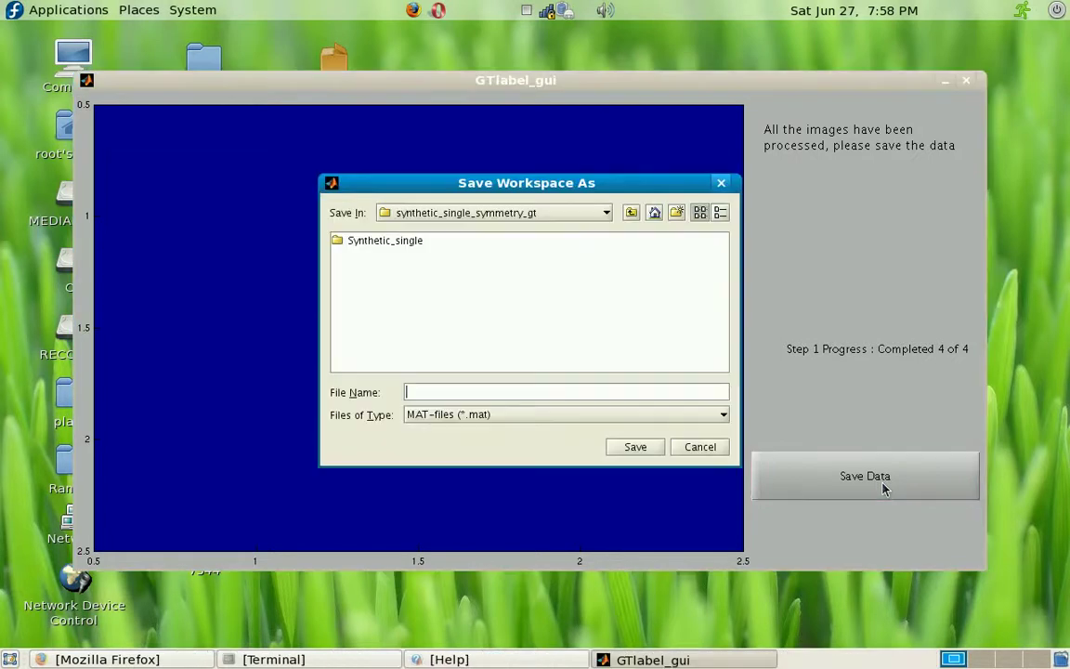
{"action": "left_click", "coordinate": [569, 387]}
{"action": "type", "text": "pramod_tutoria"}
{"action": "left_click", "coordinate": [626, 448]}
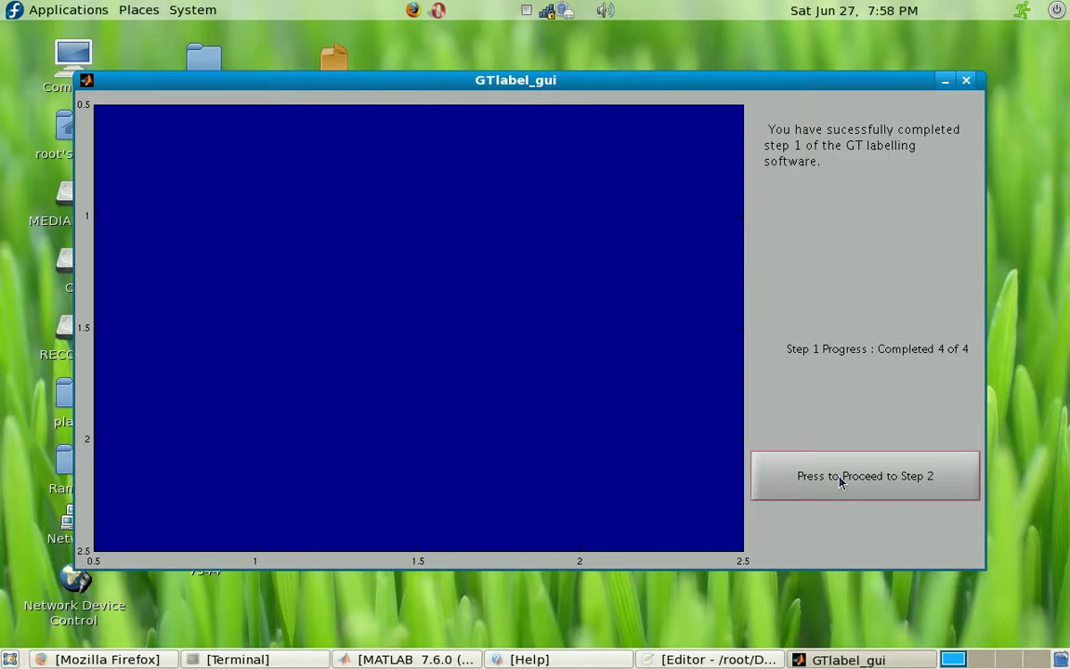
Step: Enter the ellipse labelling step and fit symmetry ellipses around the bottle and brain images
{"action": "left_click", "coordinate": [840, 479]}
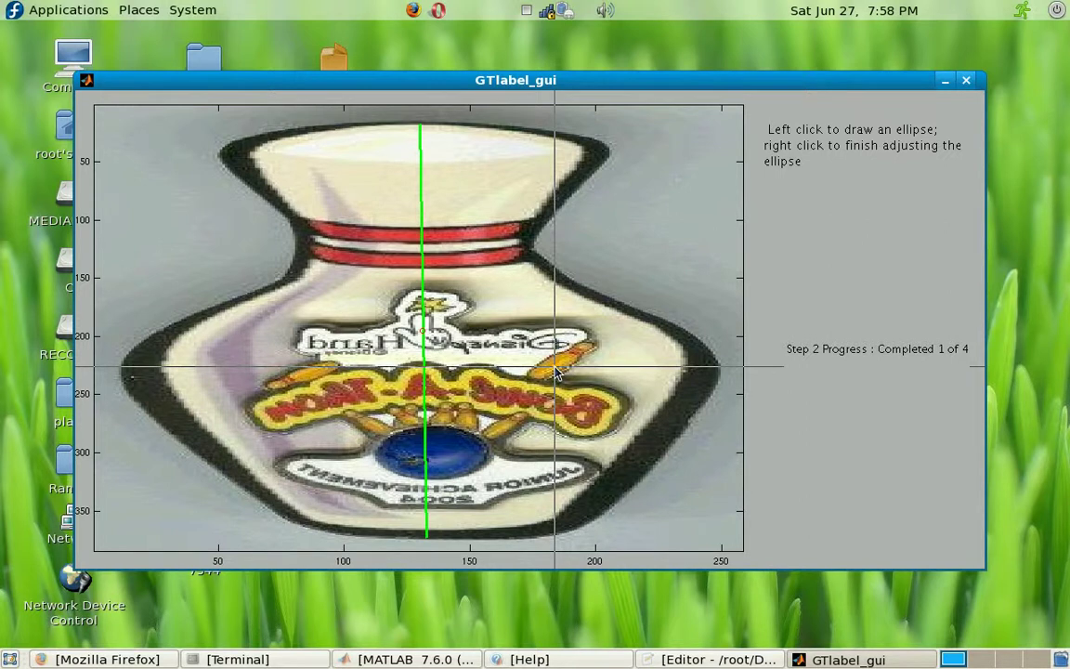
{"action": "left_click", "coordinate": [561, 370]}
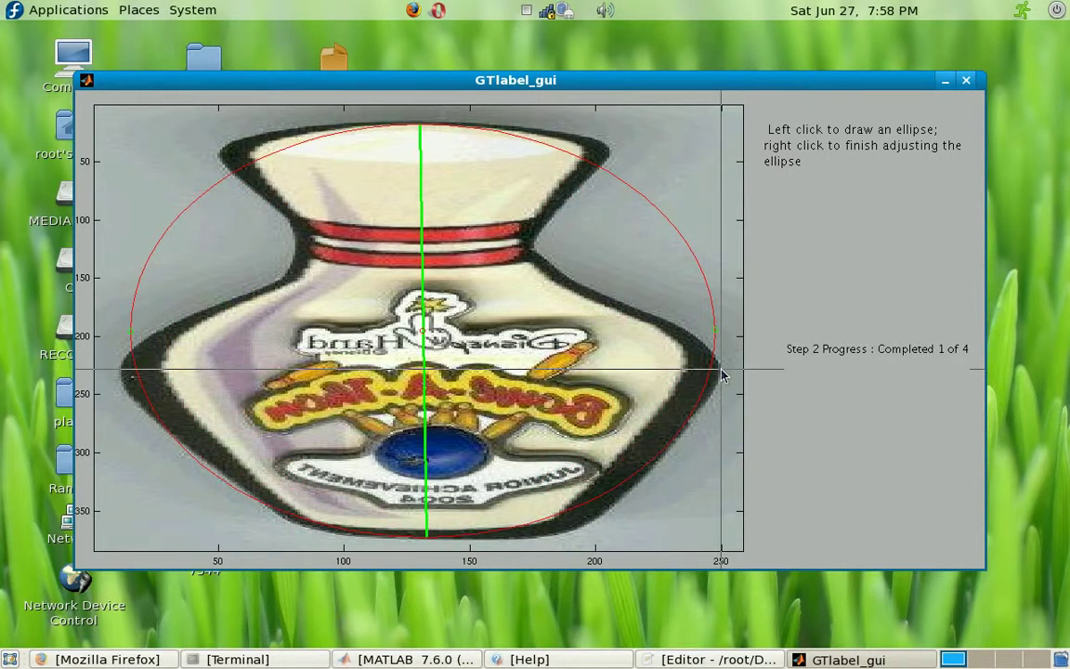
{"action": "right_click", "coordinate": [664, 352]}
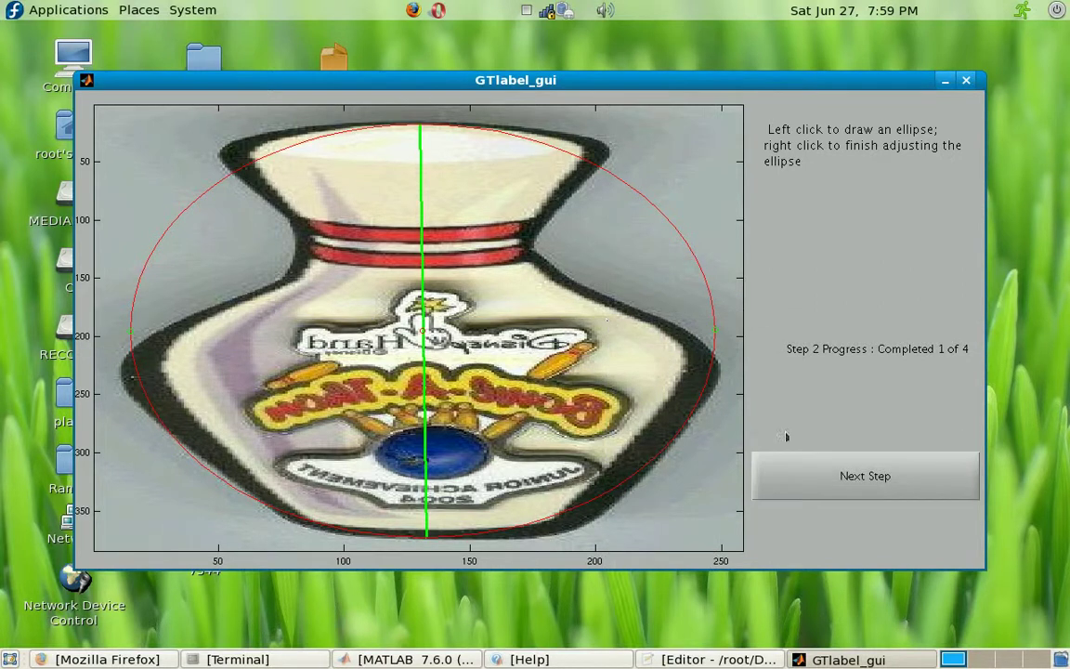
{"action": "left_click", "coordinate": [771, 470]}
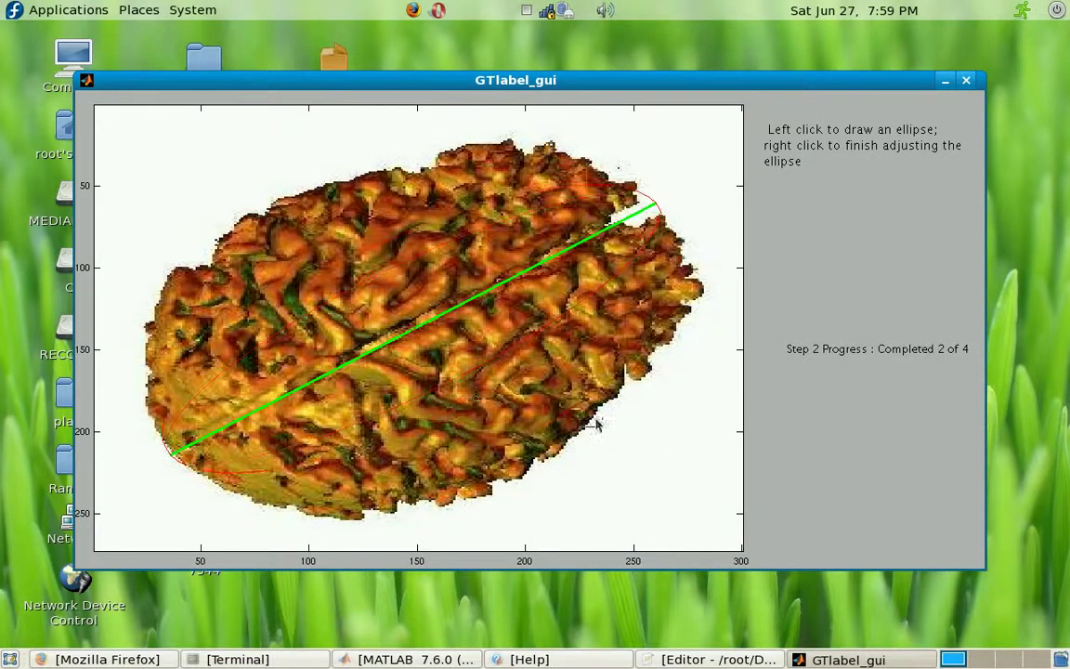
{"action": "right_click", "coordinate": [647, 464]}
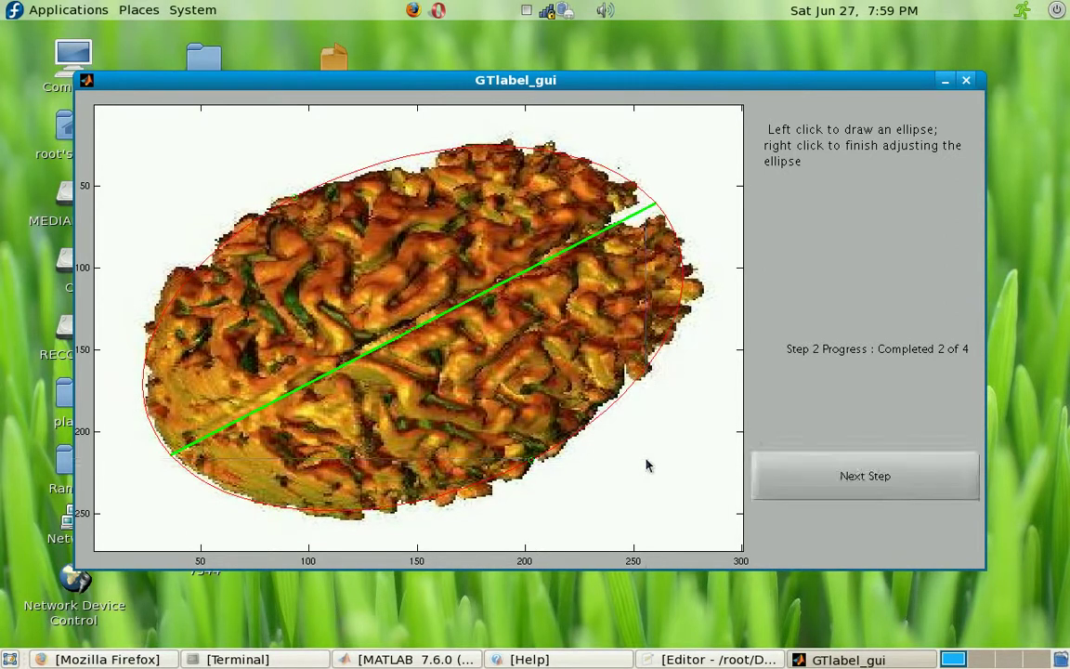
Step: Fit ellipses around Cartman and the stained-glass arch, finishing step 2 at 4 of 4
{"action": "left_click", "coordinate": [824, 475]}
{"action": "left_click", "coordinate": [715, 452]}
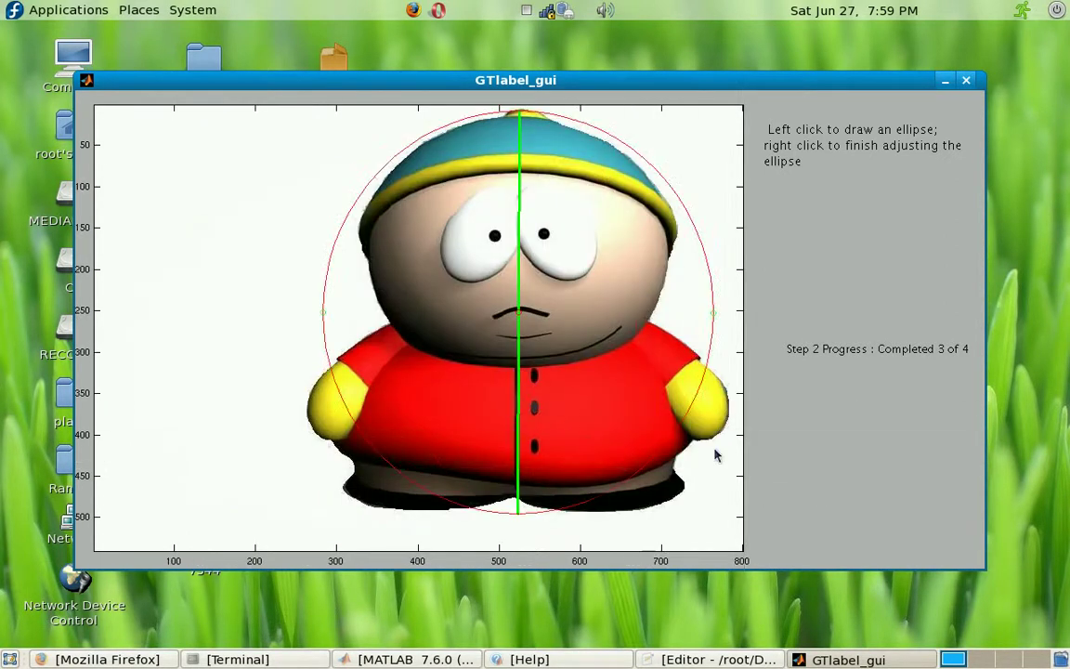
{"action": "right_click", "coordinate": [715, 452]}
{"action": "left_click", "coordinate": [823, 475]}
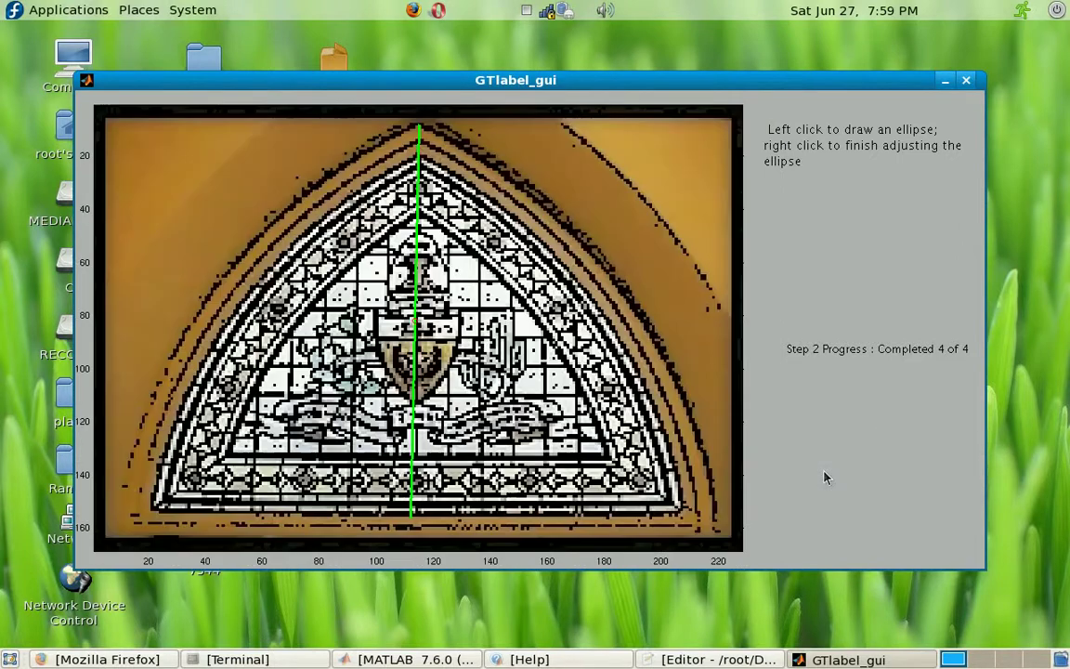
{"action": "left_click", "coordinate": [687, 424]}
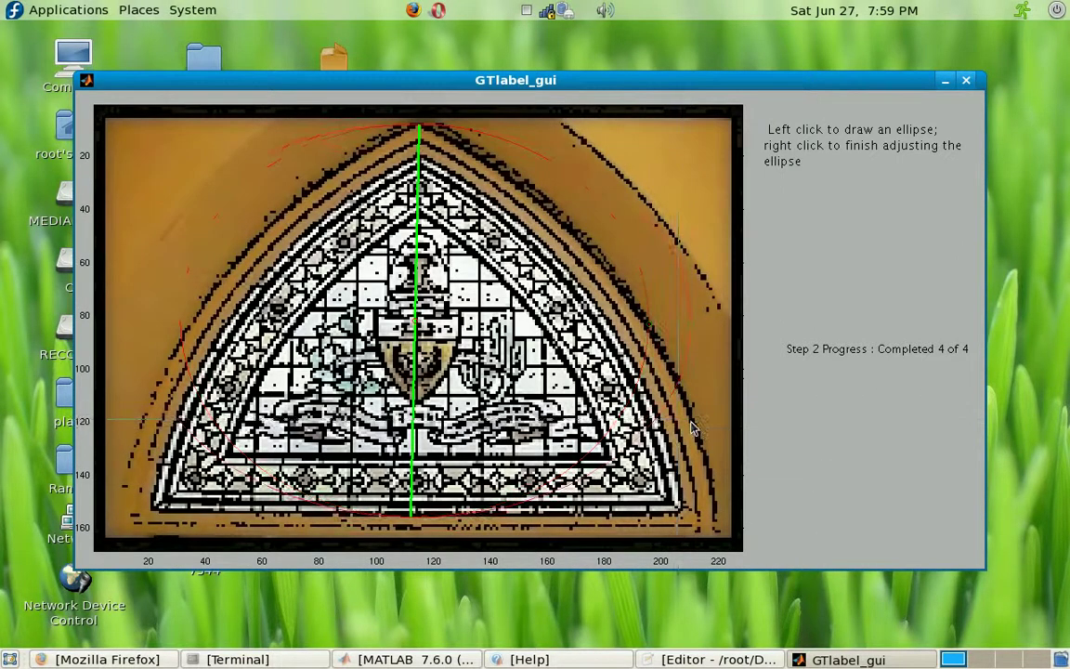
{"action": "right_click", "coordinate": [693, 425]}
{"action": "left_click", "coordinate": [836, 475]}
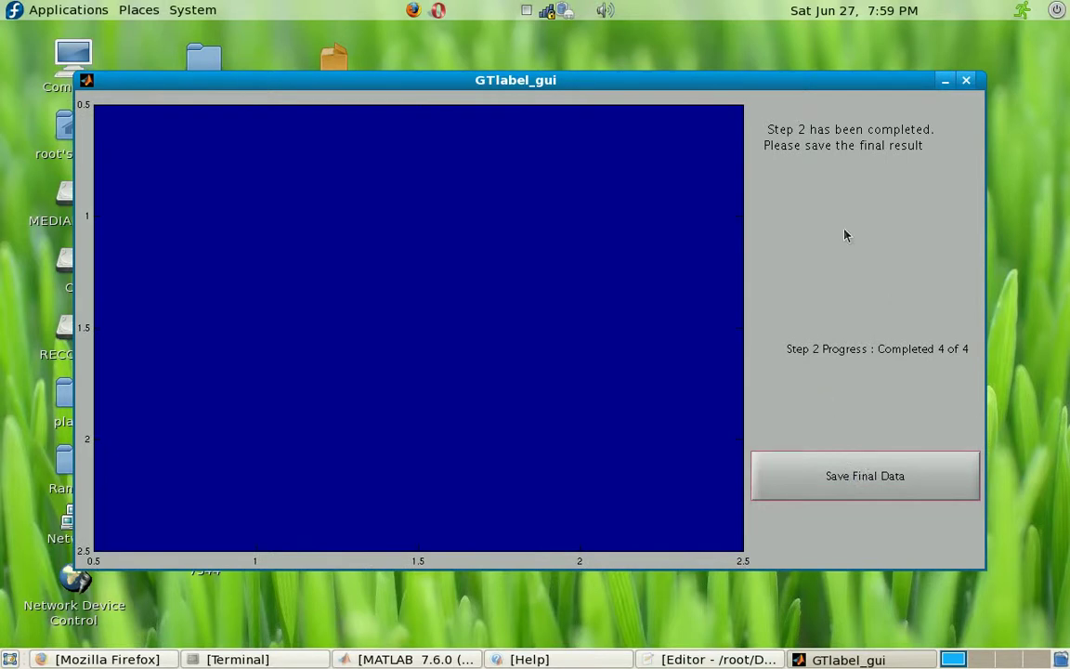
Step: Save the final data as pramod_tutorial_w_ellipse.mat and minimise the GTlabel_gui window
{"action": "left_click", "coordinate": [844, 476]}
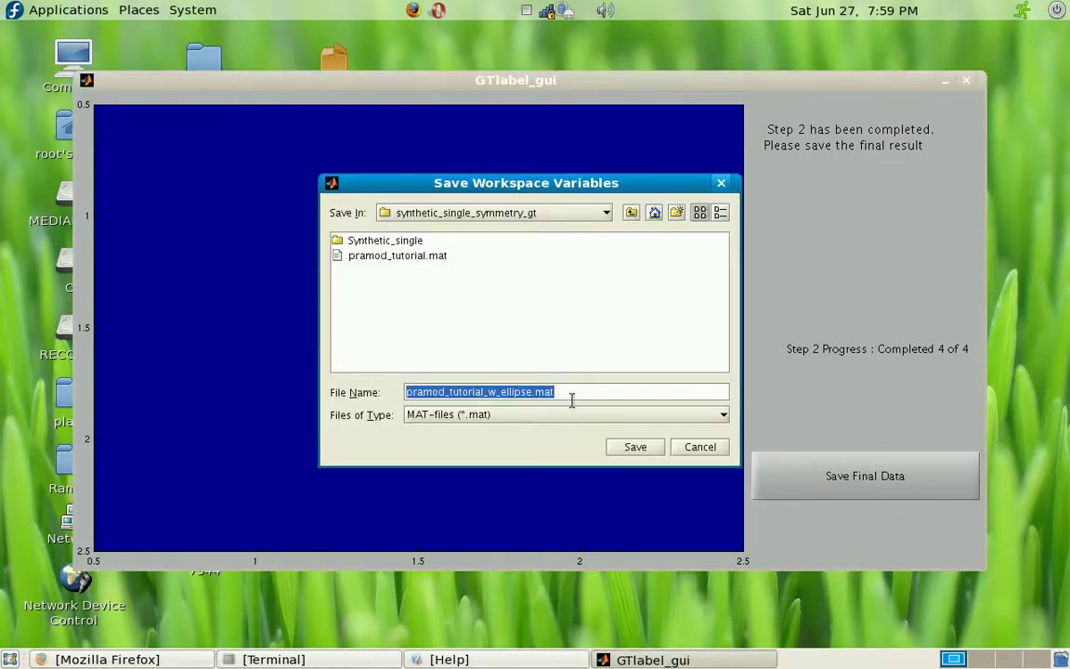
{"action": "left_click", "coordinate": [622, 445]}
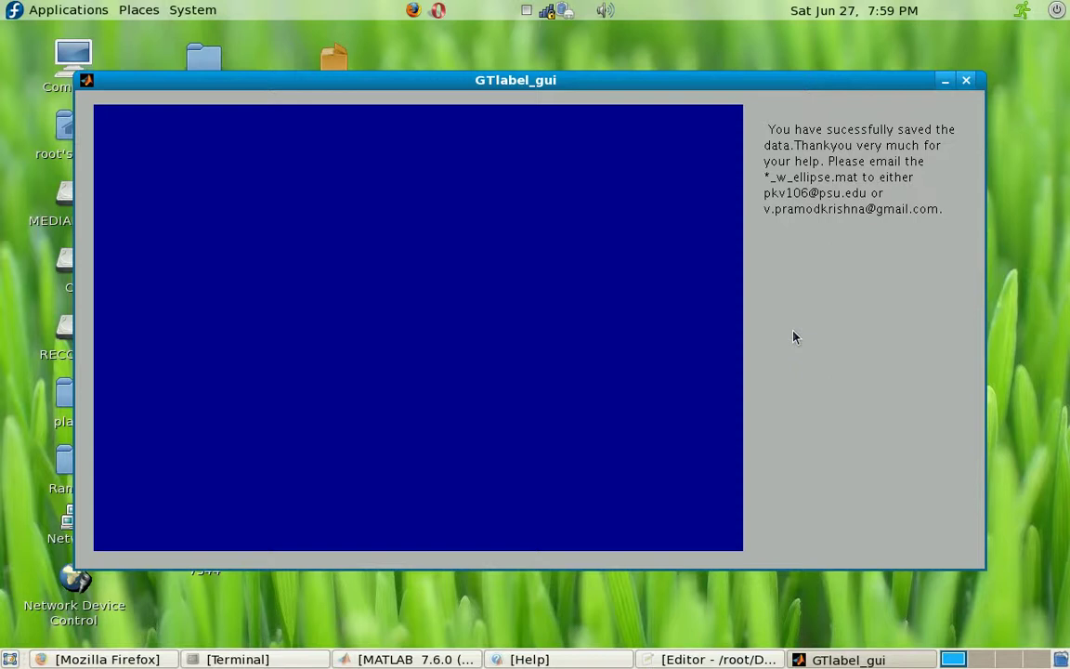
{"action": "left_click", "coordinate": [944, 80]}
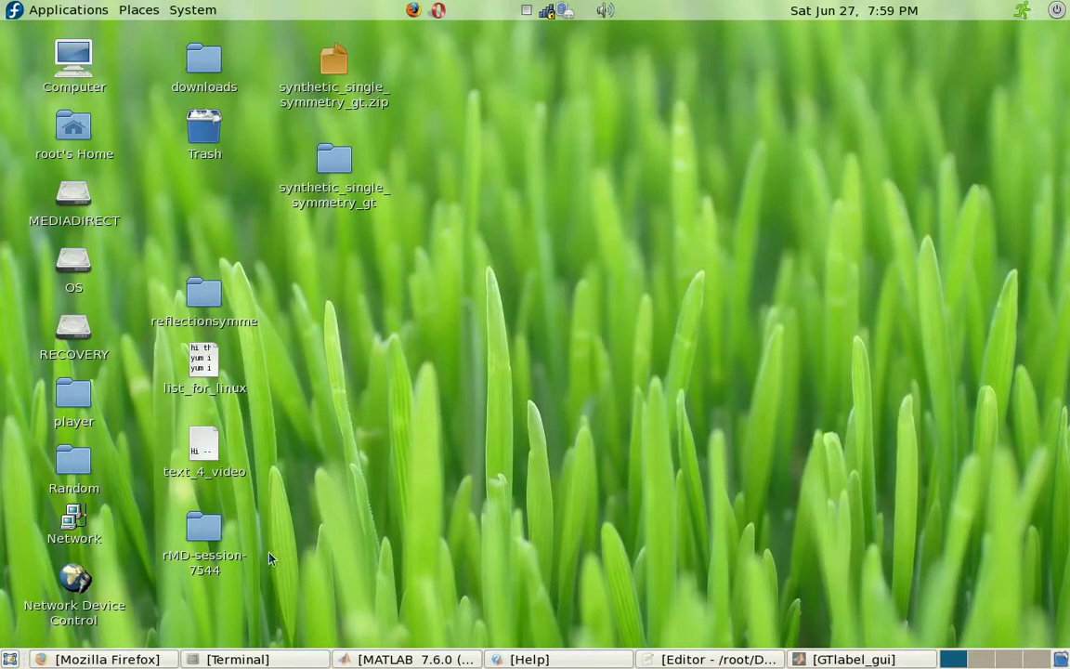
Step: Load mail.google.com in a new Firefox tab, sign in to Gmail, and begin composing a message
{"action": "left_click", "coordinate": [104, 659]}
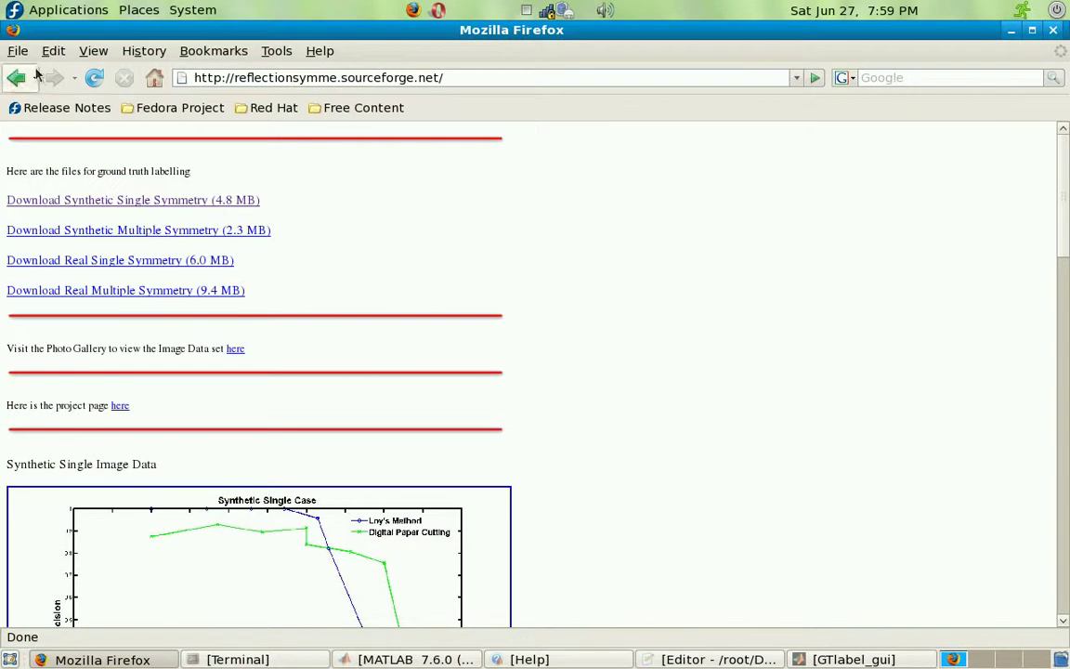
{"action": "left_click", "coordinate": [18, 50]}
{"action": "left_click", "coordinate": [51, 90]}
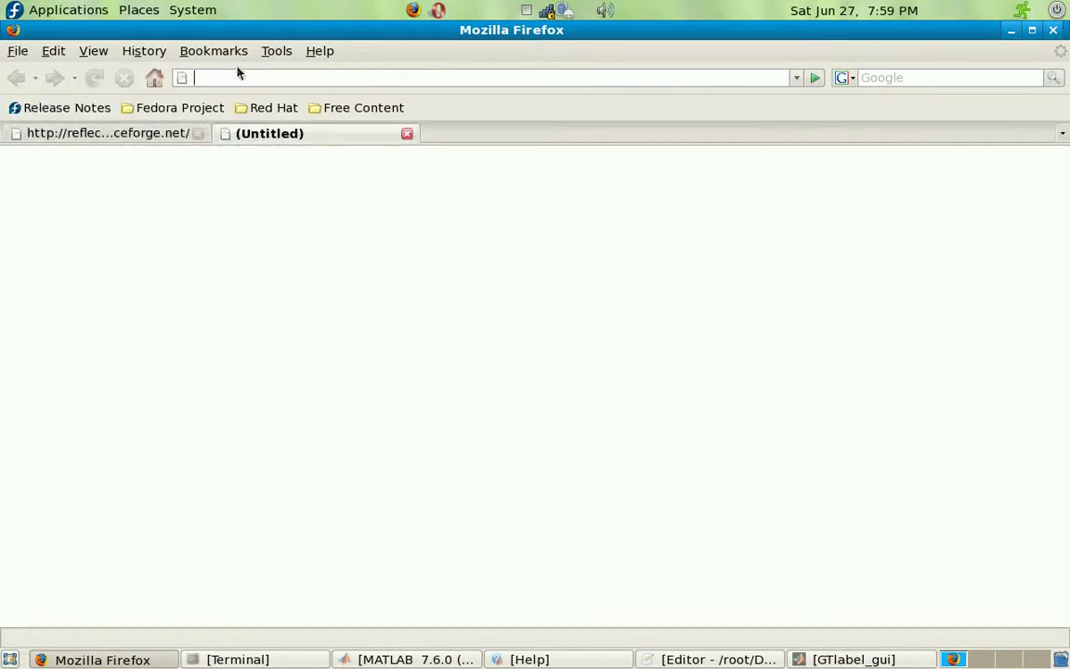
{"action": "type", "text": "mail"}
{"action": "key", "text": "Down"}
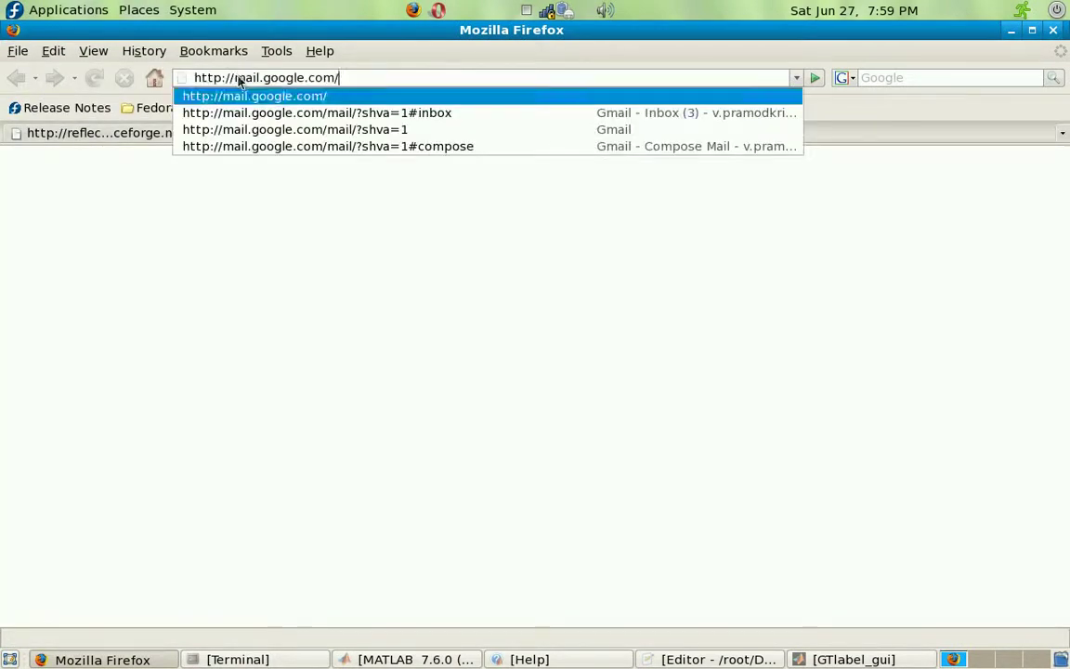
{"action": "key", "text": "Return"}
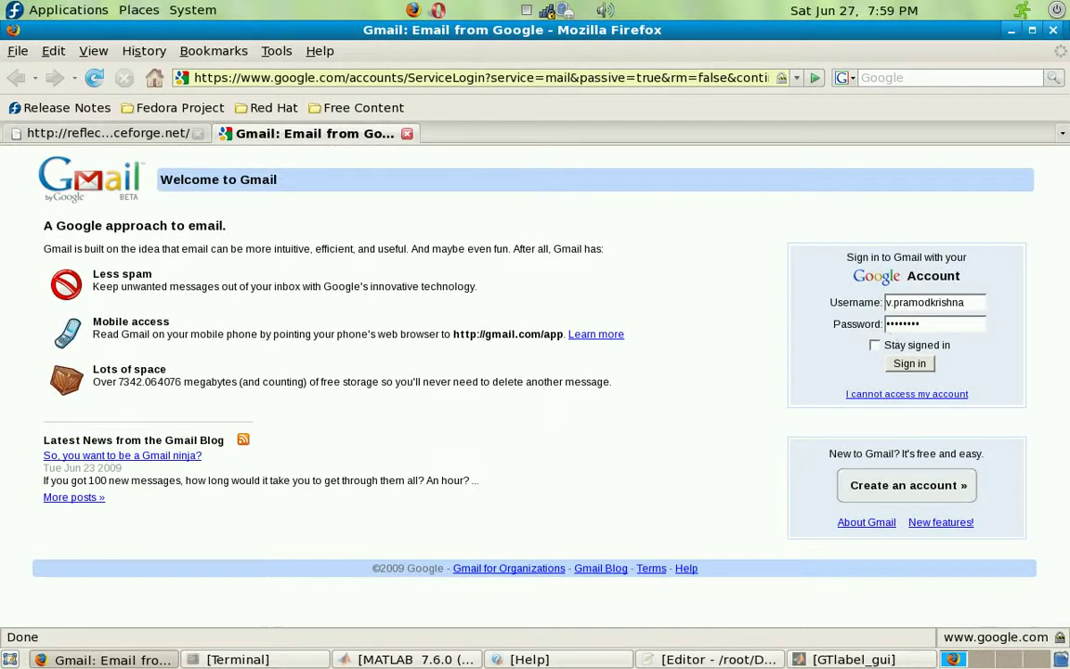
{"action": "left_click", "coordinate": [909, 363]}
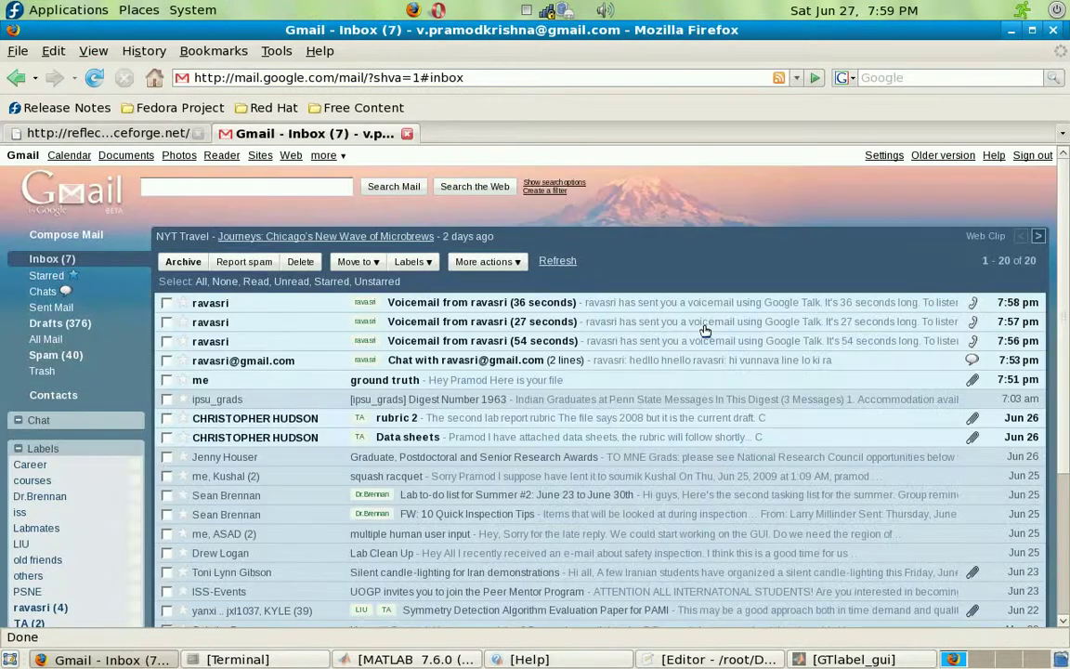
{"action": "left_click", "coordinate": [66, 235]}
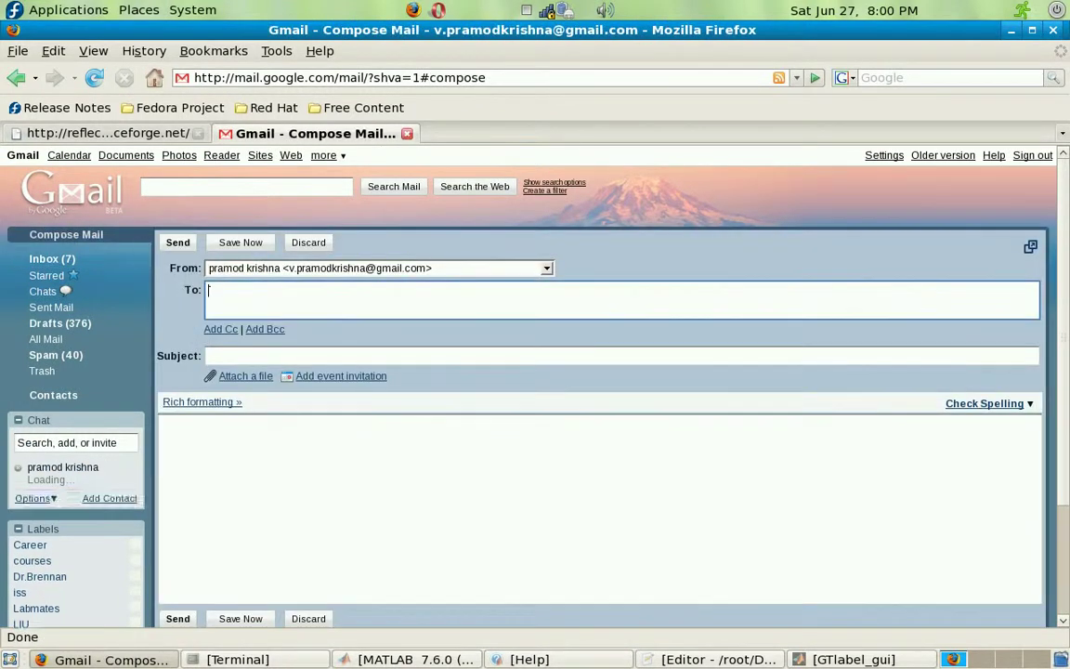
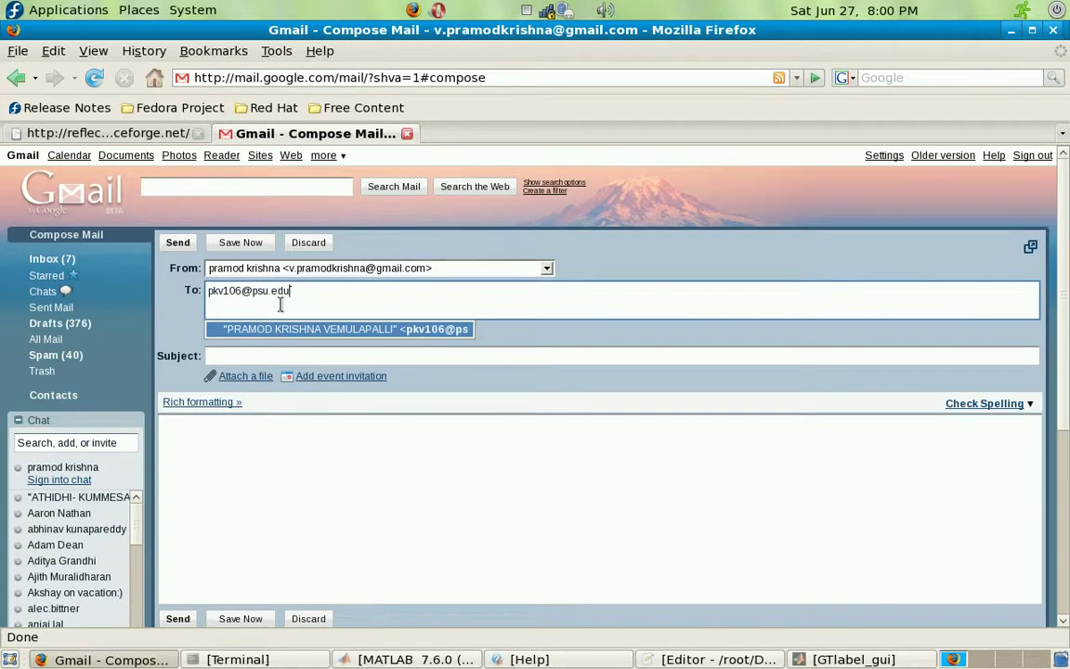
Step: Address the message to the recipient's university e-mail and open the attachment file picker
{"action": "key", "text": "Escape"}
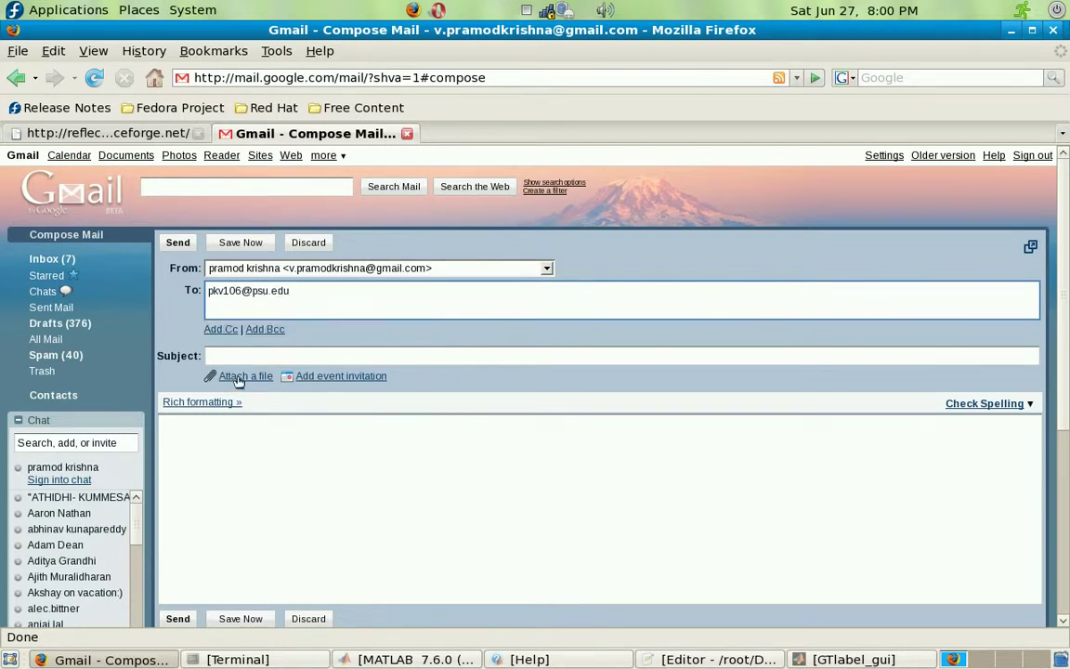
{"action": "left_click", "coordinate": [232, 375]}
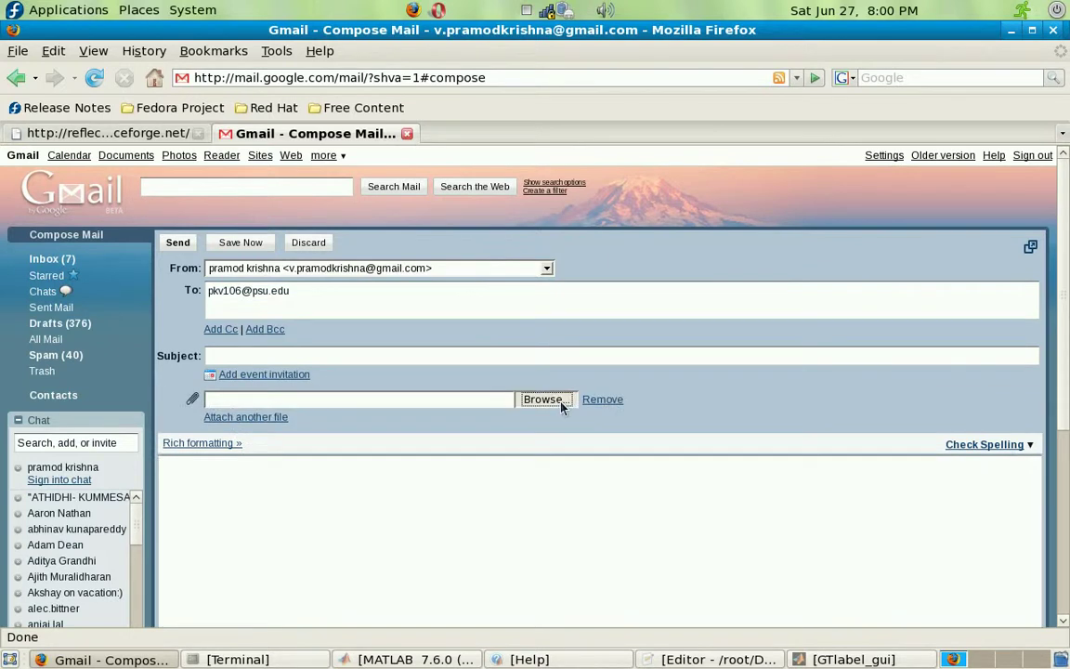
{"action": "left_click", "coordinate": [563, 404]}
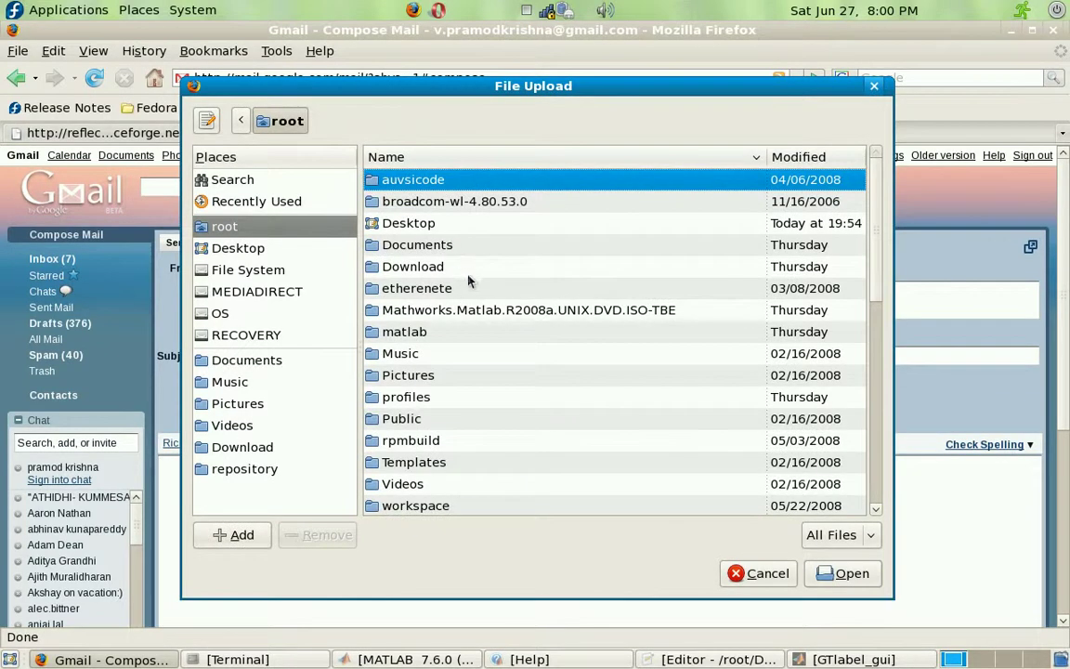
Step: Attach pramod_tutorial_w_ellipse.mat from the Desktop's synthetic_single_symmetry_gt folder to the draft
{"action": "left_click", "coordinate": [281, 251]}
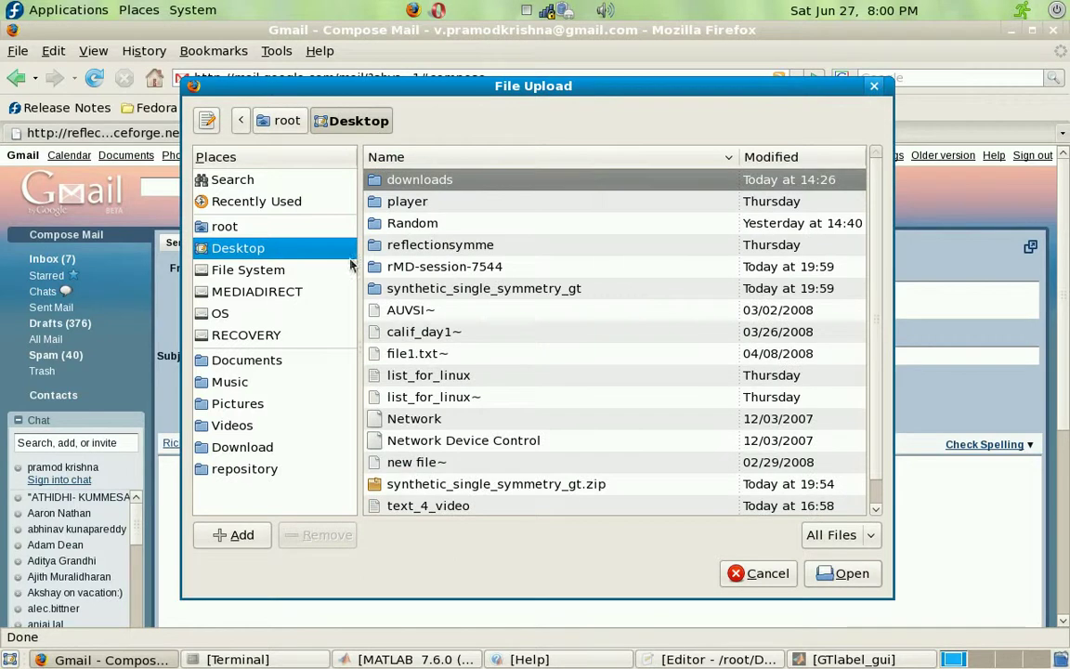
{"action": "double_click", "coordinate": [387, 288]}
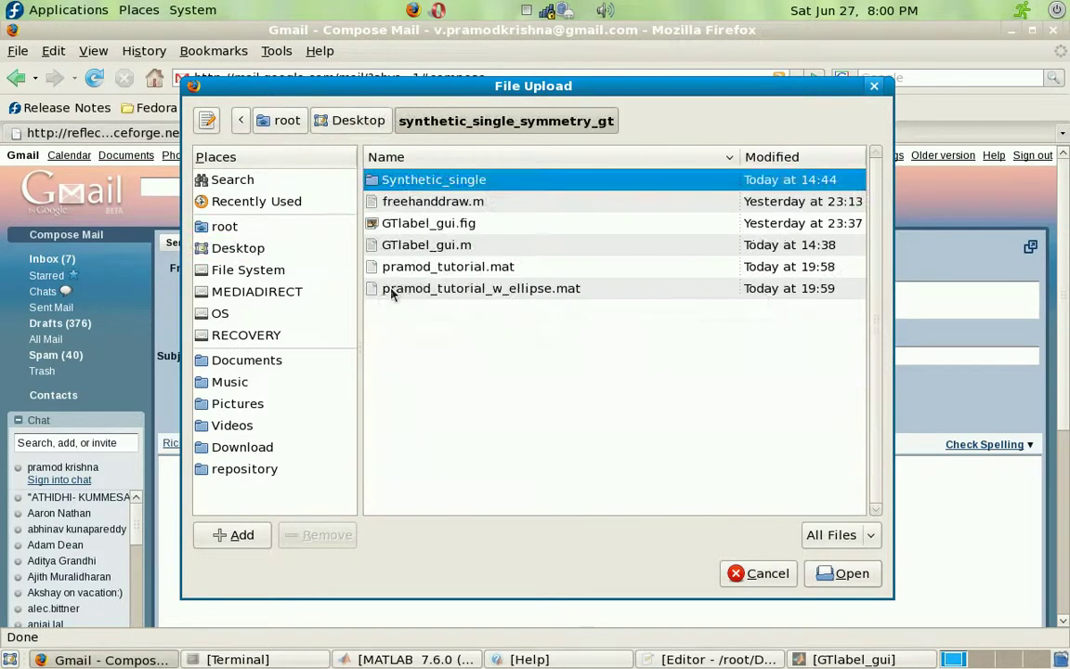
{"action": "left_click", "coordinate": [464, 289]}
{"action": "left_click", "coordinate": [845, 573]}
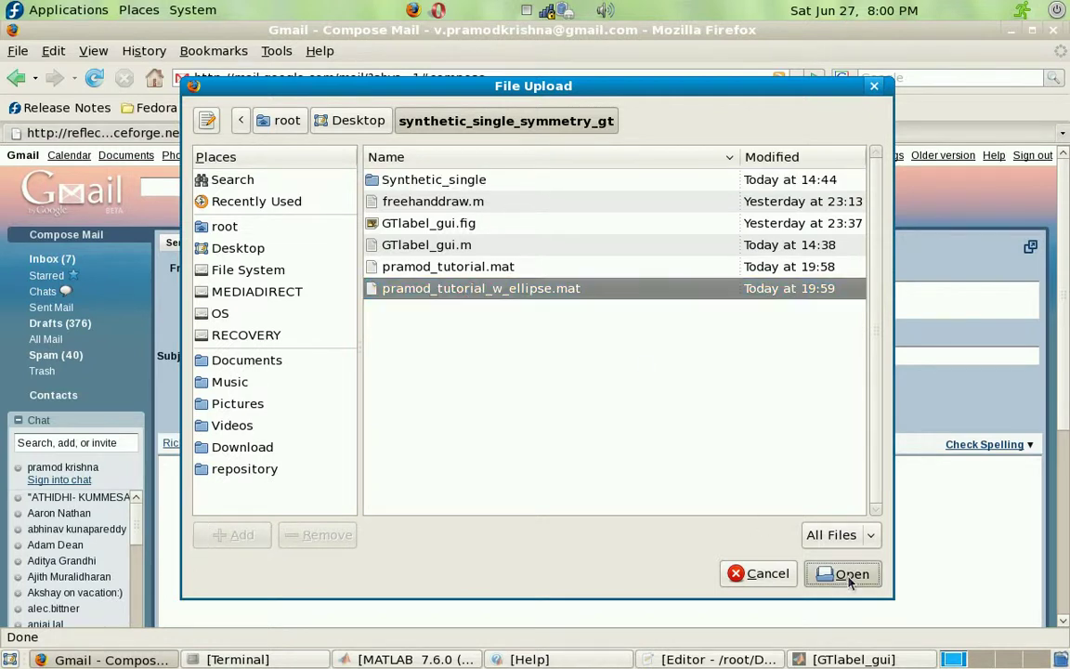
{"action": "left_click", "coordinate": [394, 460]}
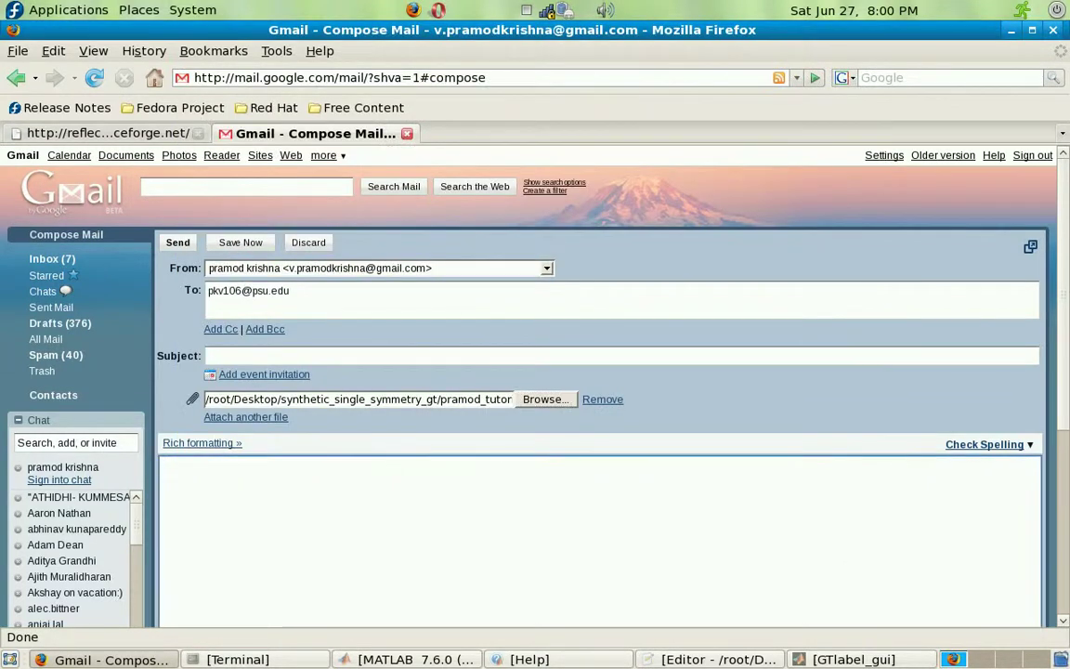
Step: Set the subject to 'ground truth' and write a greeting to the recipient, then 'Here is your file'
{"action": "left_click", "coordinate": [275, 354]}
{"action": "type", "text": "g"}
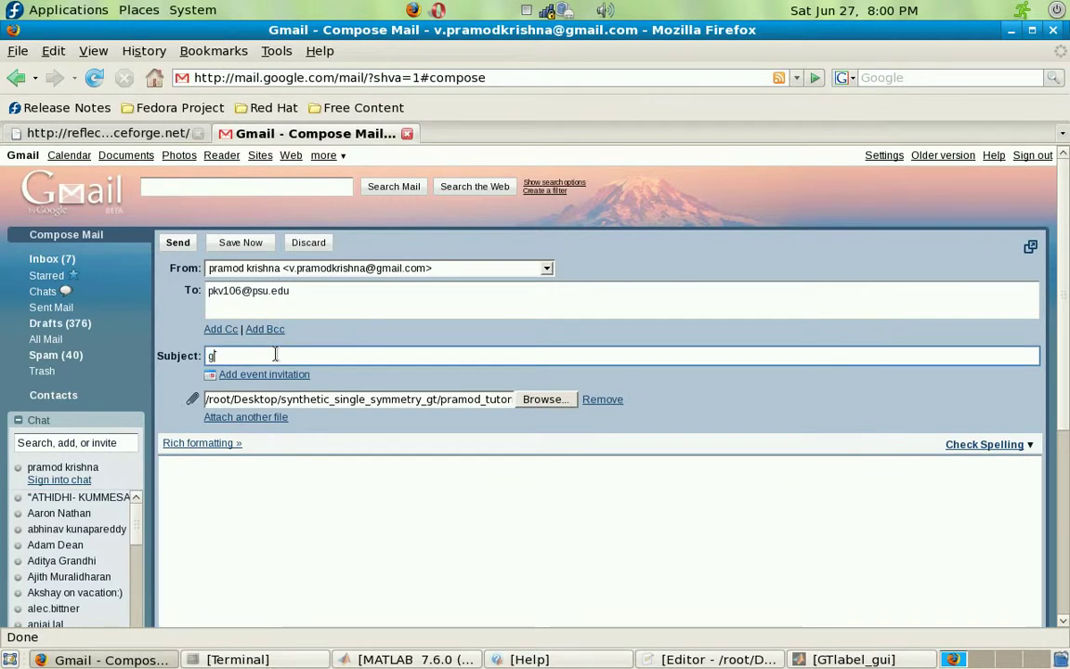
{"action": "type", "text": "round truth"}
{"action": "left_click", "coordinate": [253, 376]}
{"action": "left_click", "coordinate": [293, 467]}
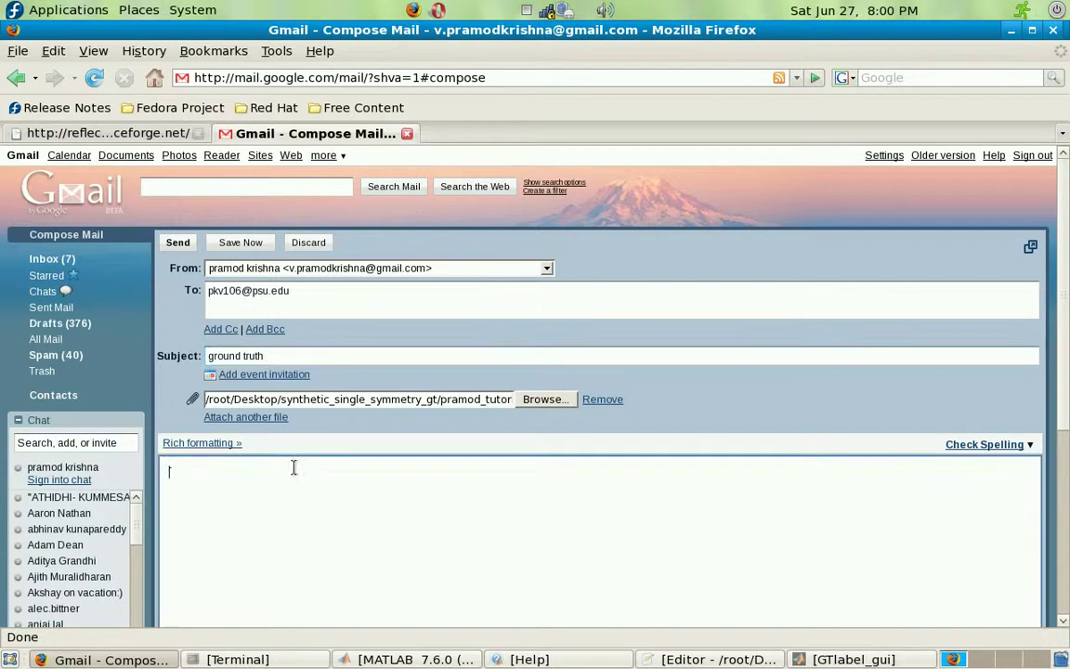
{"action": "type", "text": "Hi Pramod"}
{"action": "key", "text": "Return"}
{"action": "key", "text": "Return"}
{"action": "type", "text": "Here is your"}
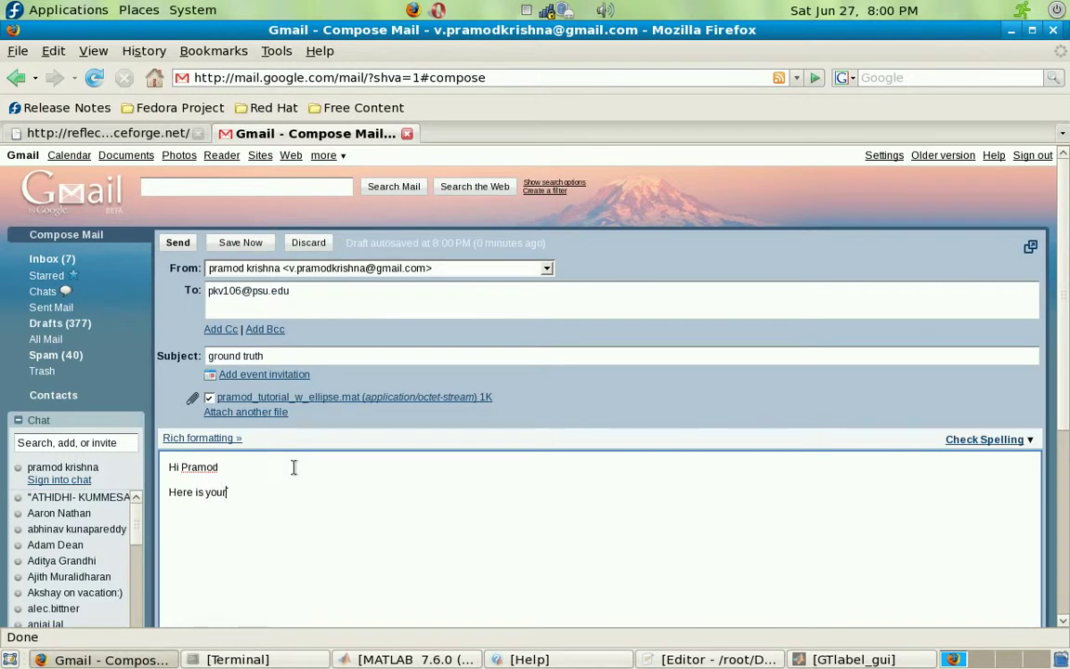
{"action": "type", "text": " filr"}
{"action": "key", "text": "BackSpace"}
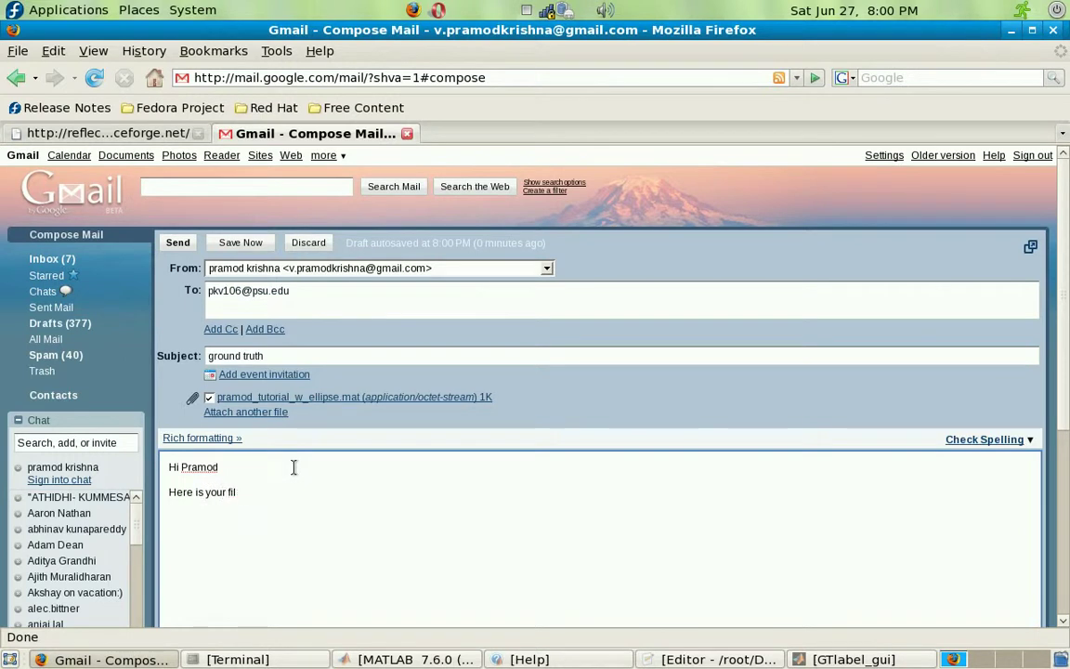